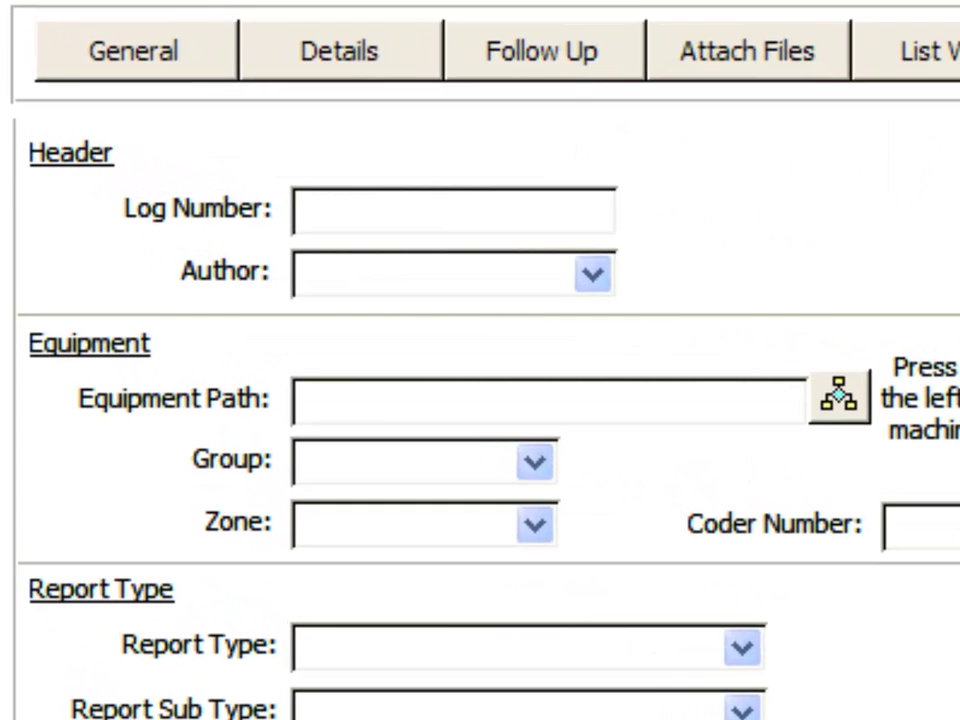
Enter log number 24944 in the Log Number search field.
left_click(495, 207)
type("24944")
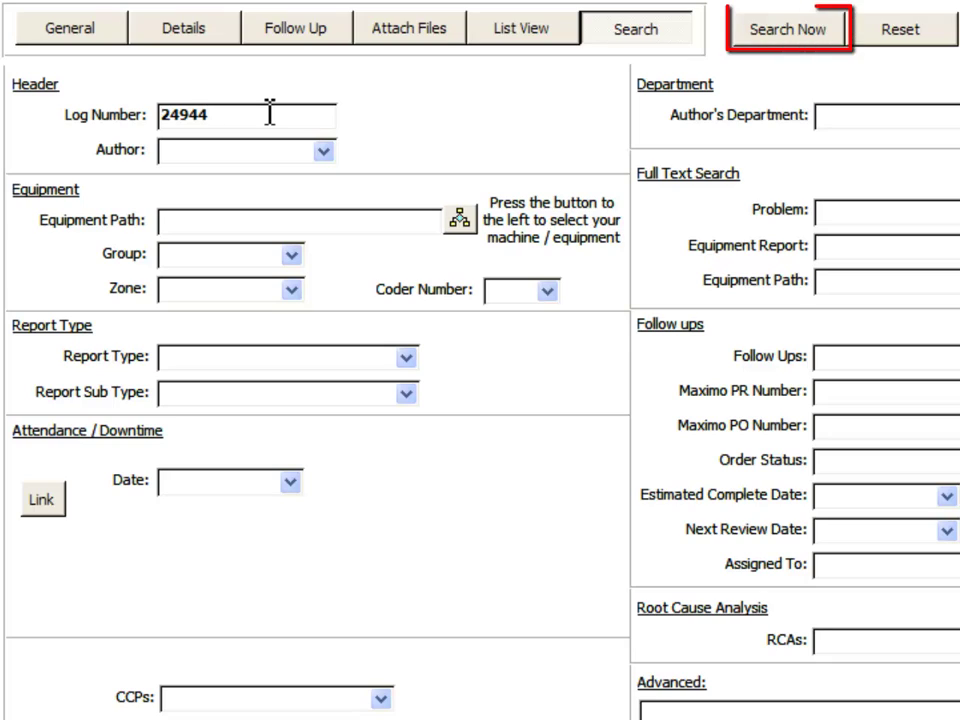
Search for report 24944, list all reports in List View, then reset the search criteria.
left_click(780, 31)
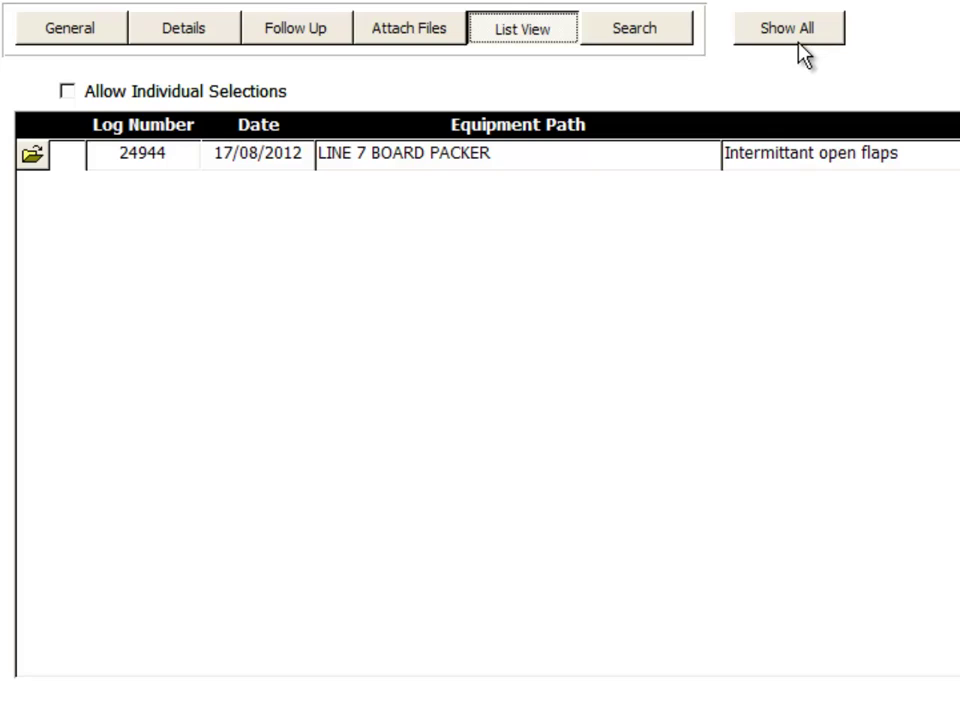
left_click(799, 40)
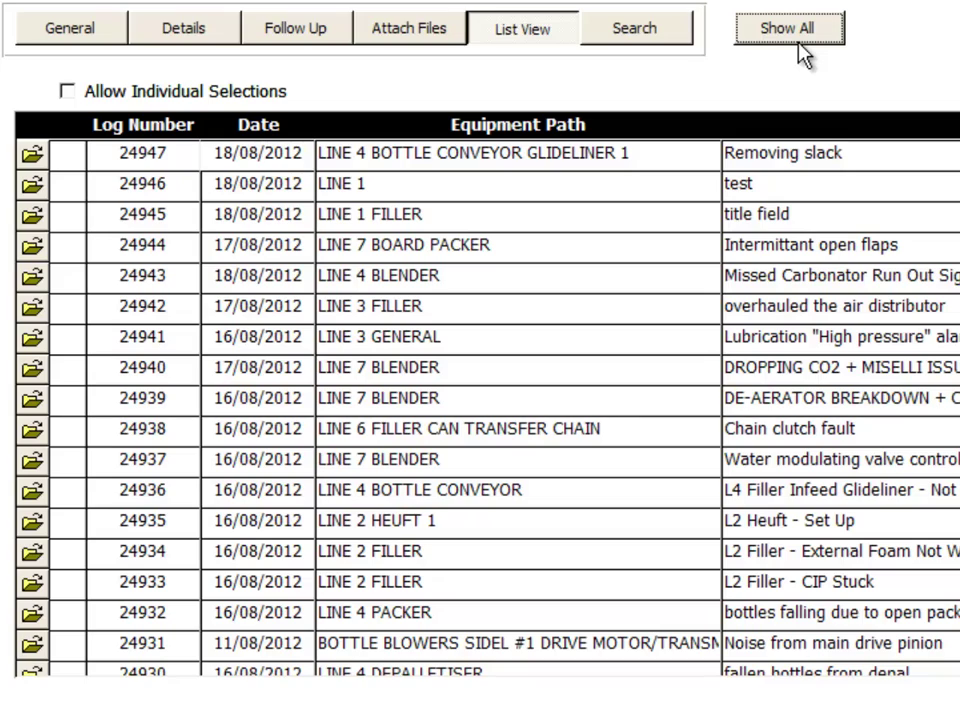
left_click(636, 36)
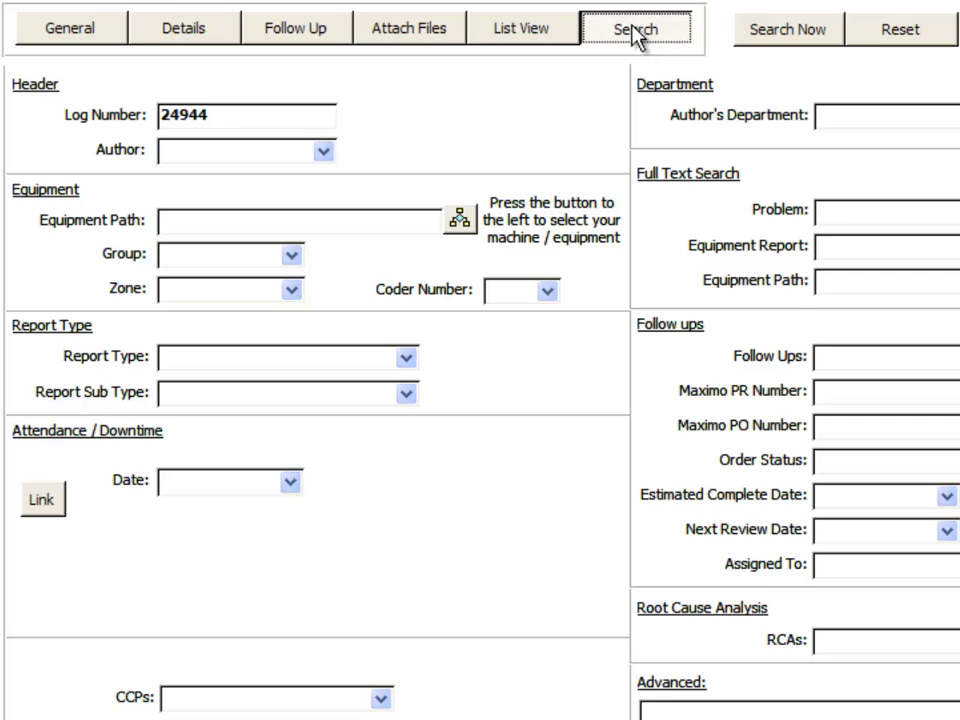
left_click(918, 38)
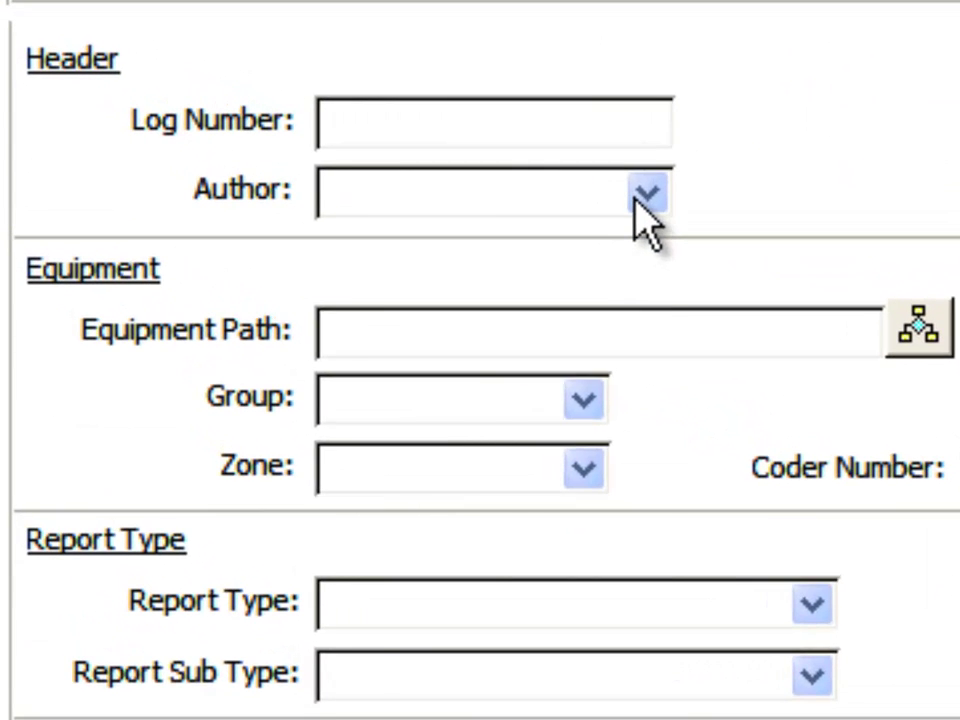
Choose an author from the Author dropdown as a search criterion.
left_click(323, 151)
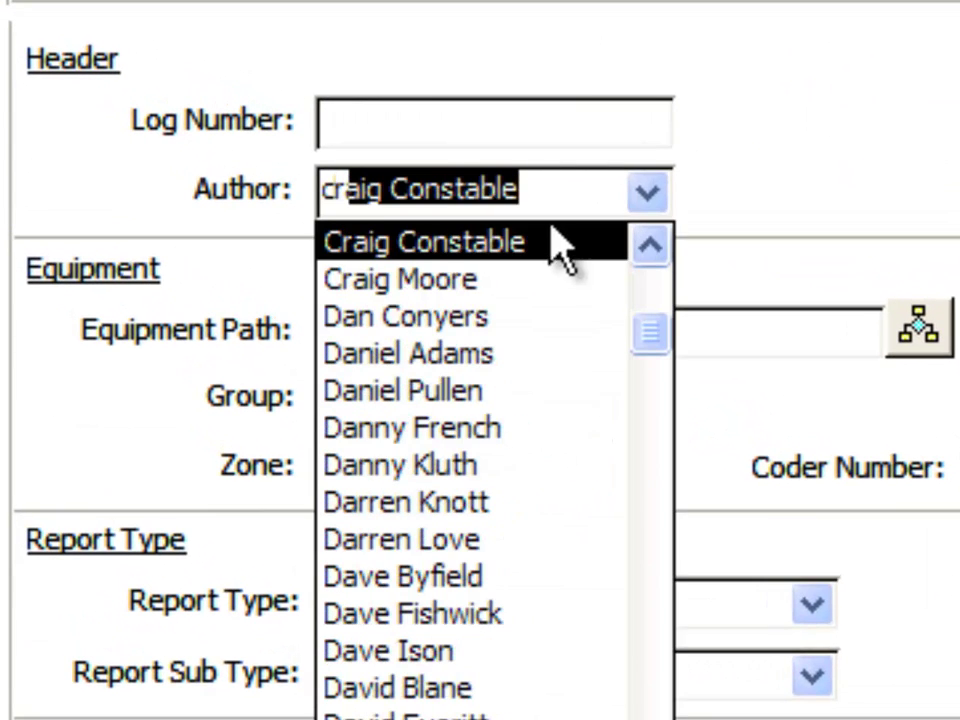
left_click(474, 284)
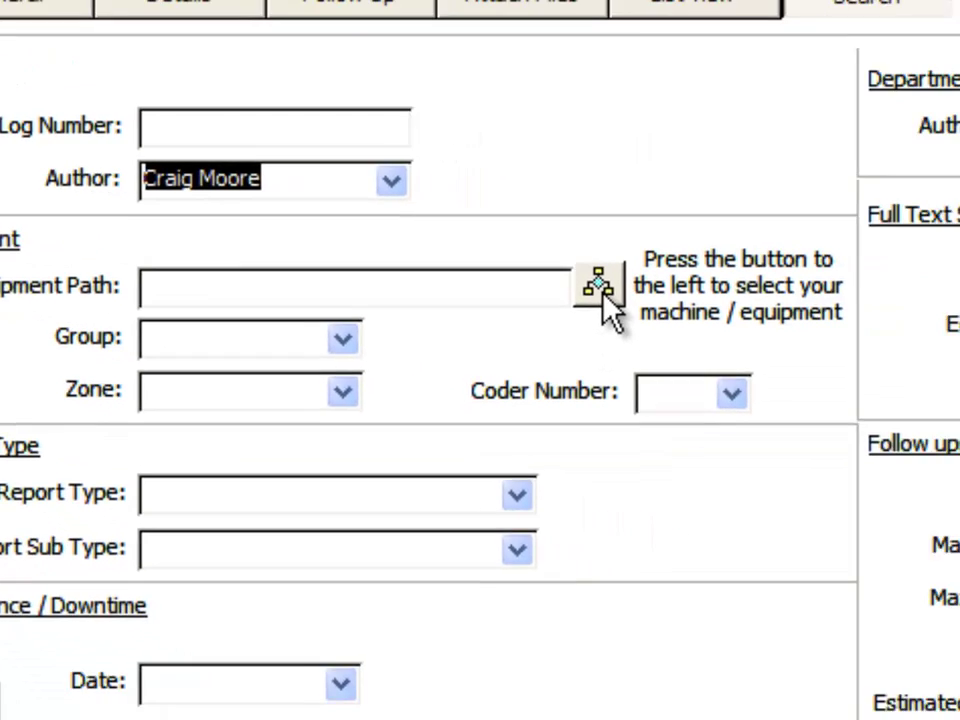
Set the Equipment Path to Factory > Line 5 > Filler using the equipment tree.
left_click(415, 268)
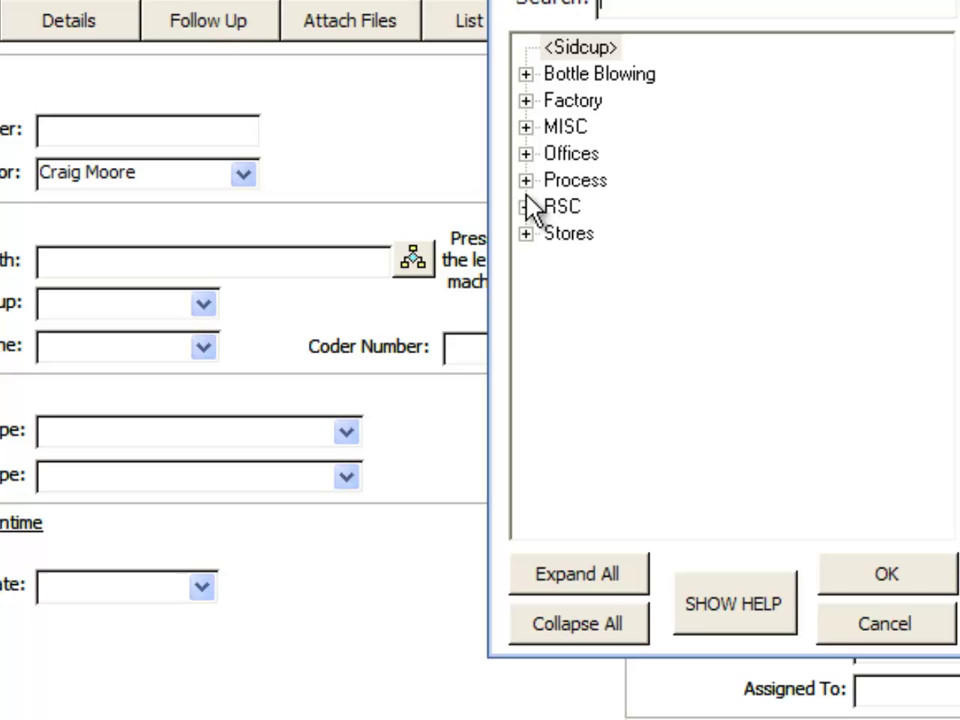
double_click(565, 100)
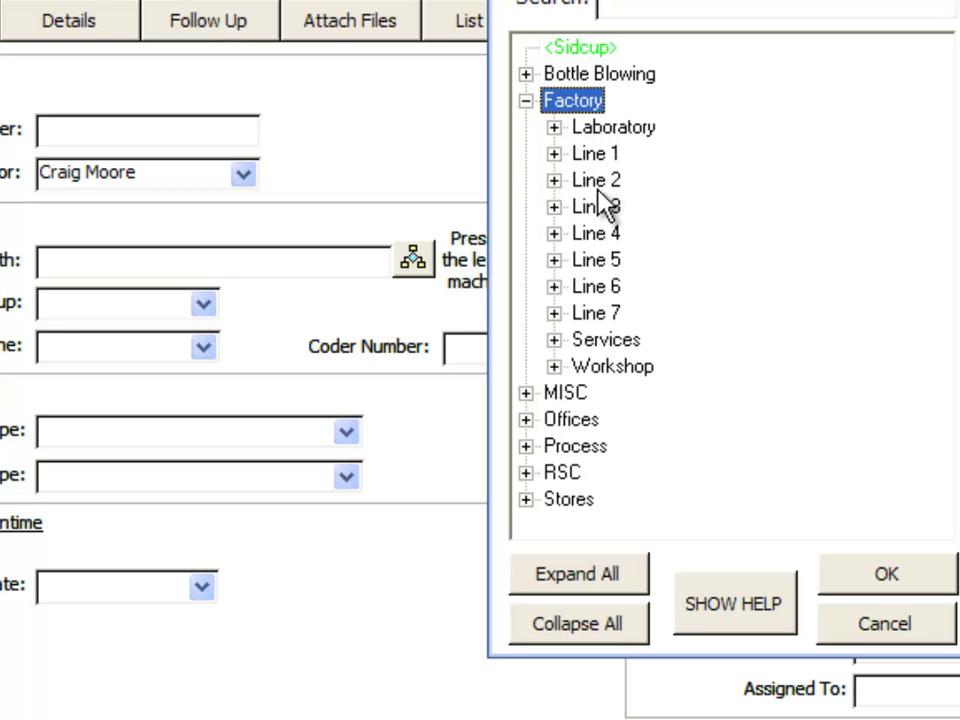
double_click(597, 261)
left_click(618, 260)
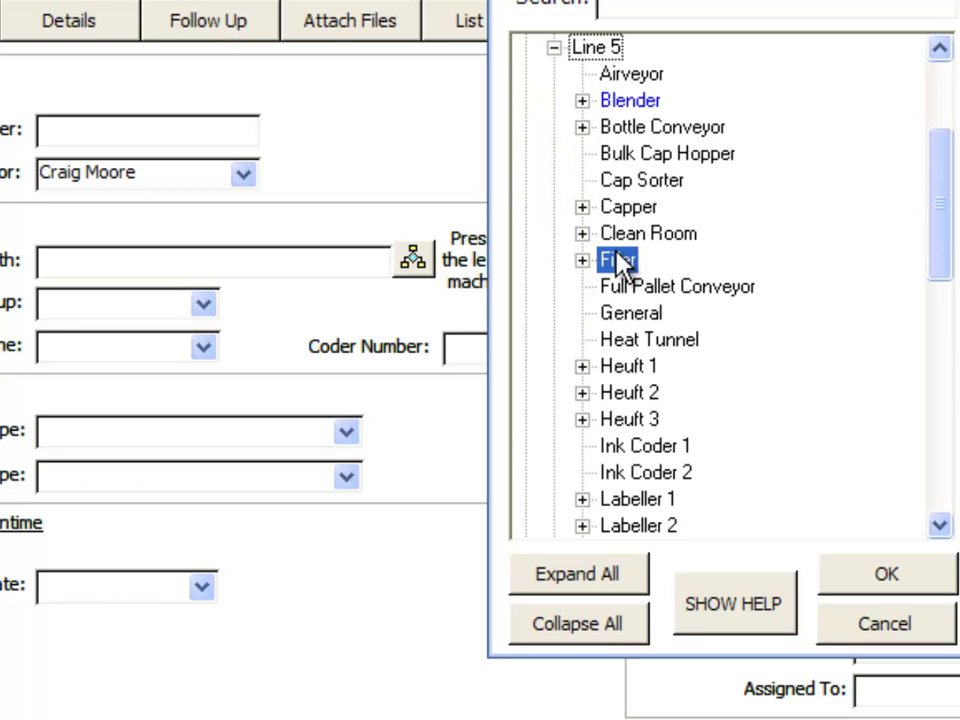
left_click(879, 575)
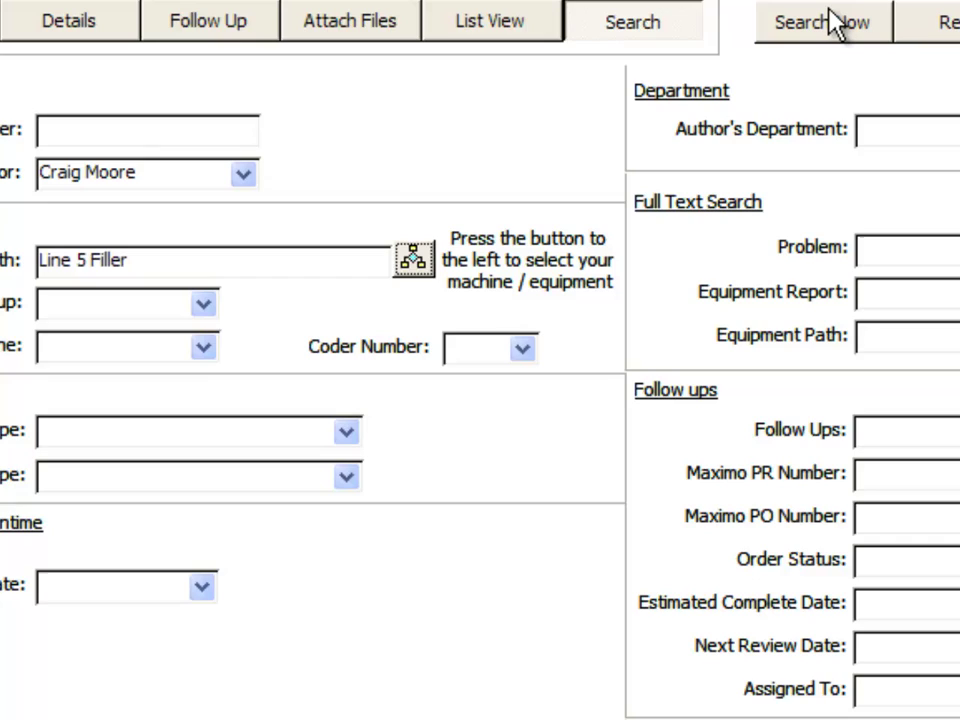
Run the author and Line 5 Filler search, listing four reports, then return to the search form.
left_click(833, 22)
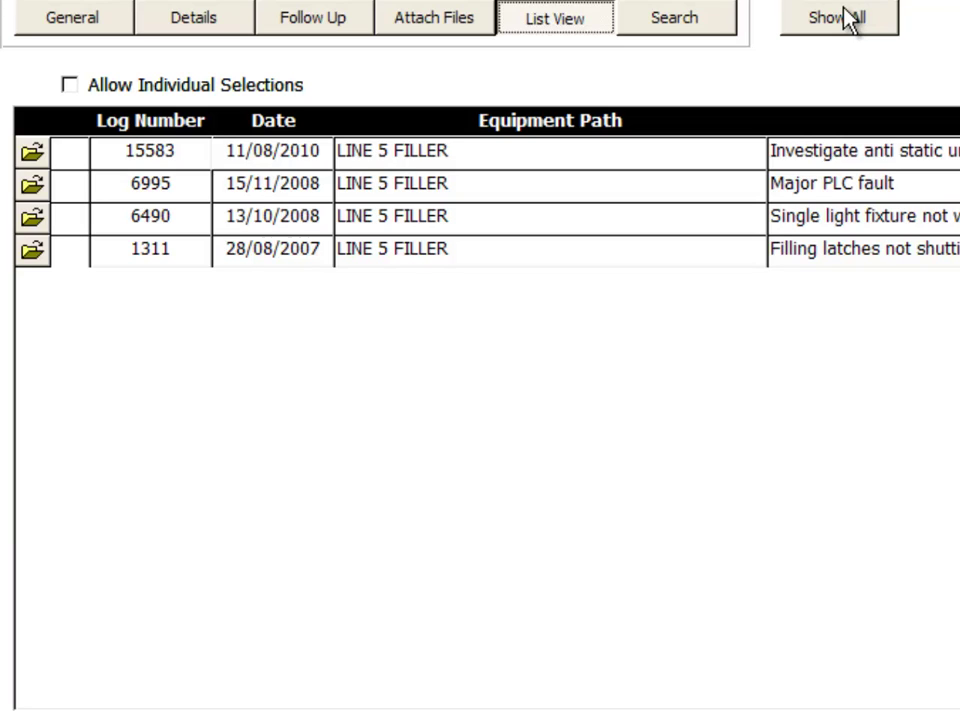
left_click(666, 20)
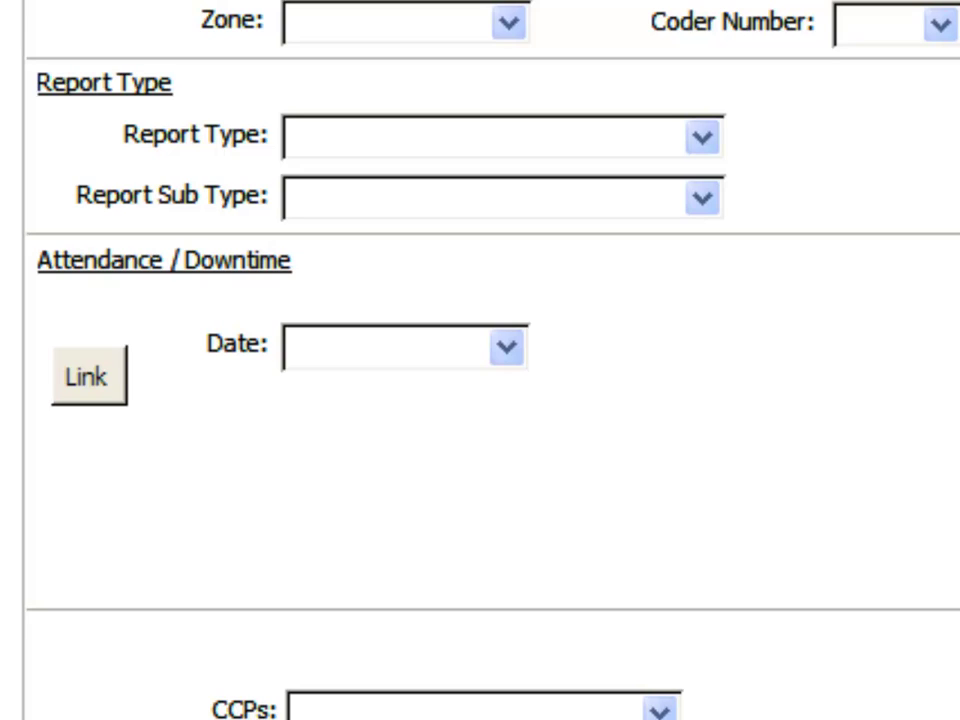
left_click(703, 137)
left_click(572, 243)
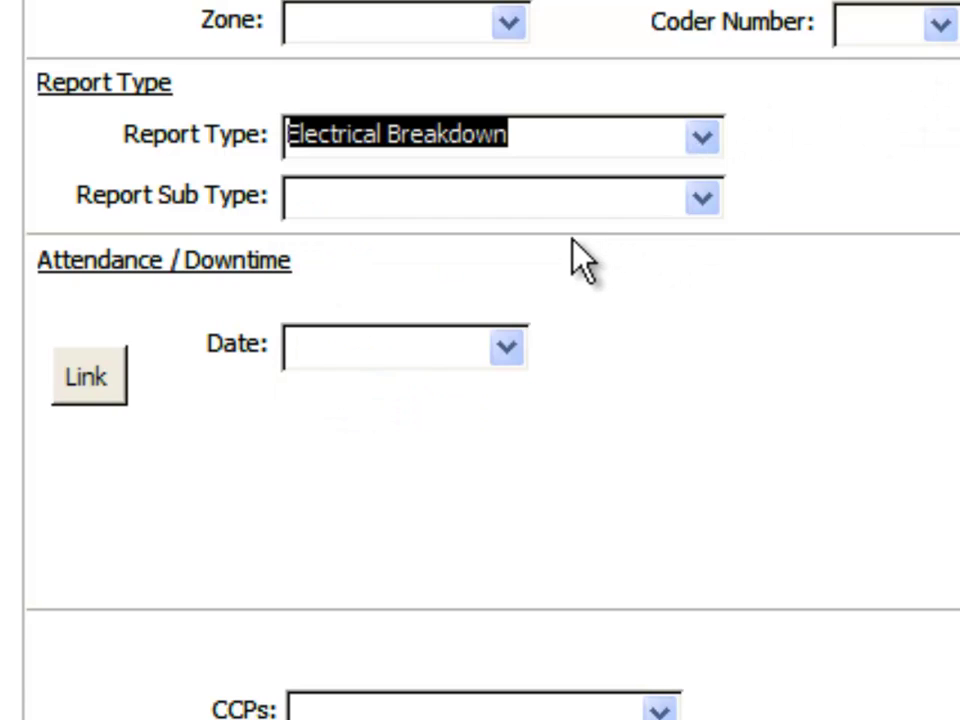
left_click(703, 197)
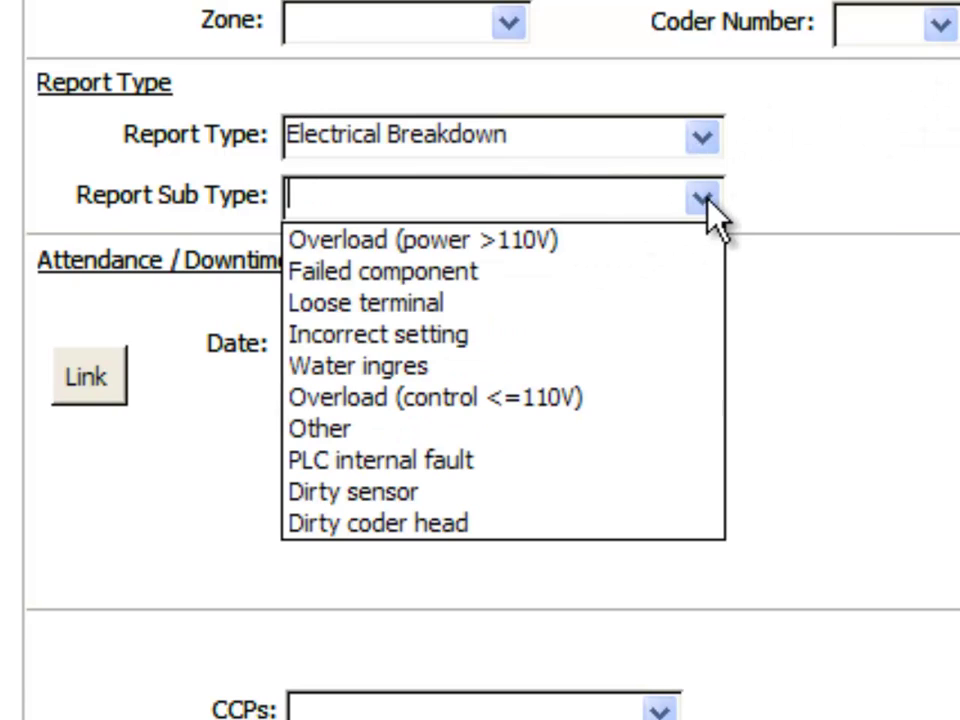
left_click(561, 397)
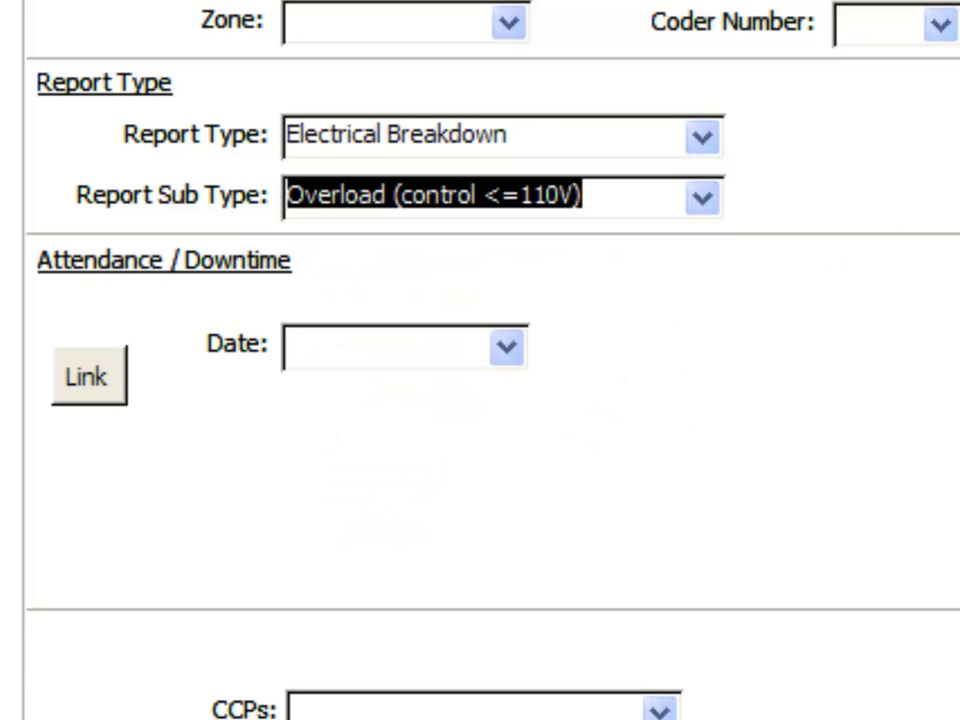
key("Escape")
key("Escape")
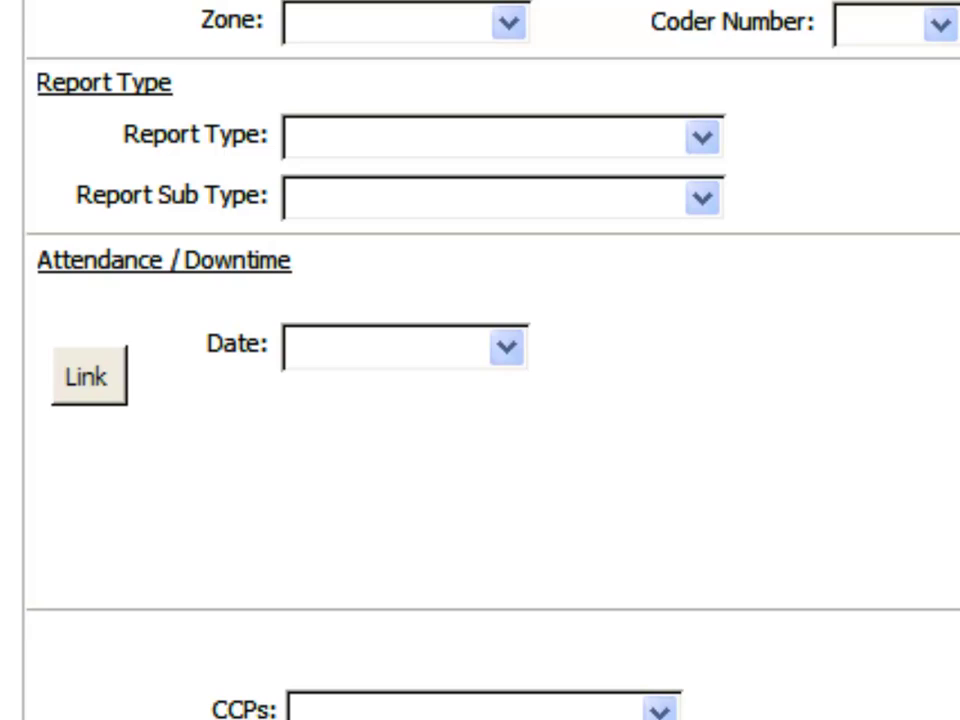
left_click(703, 198)
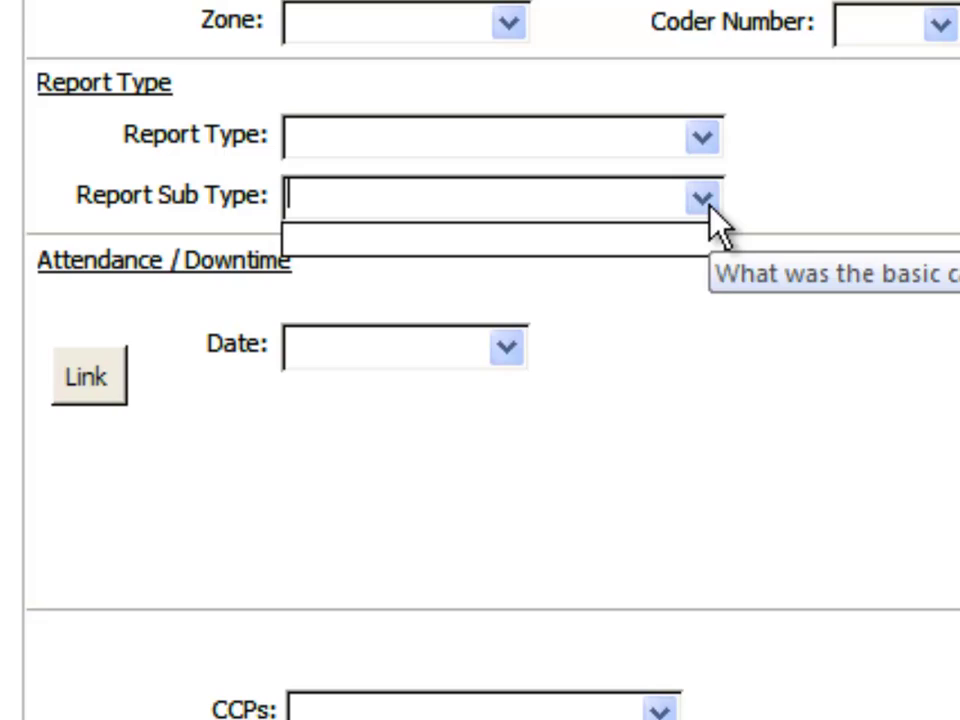
left_click(705, 197)
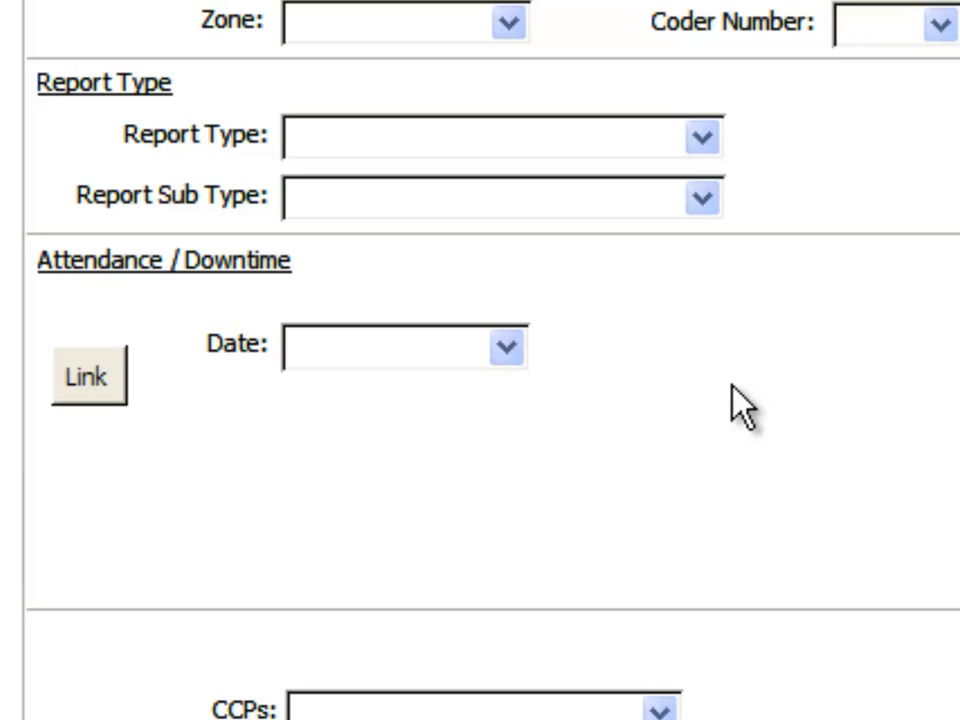
Show the Equals, Between, Less Than and Greater Than choices for the Attendance / Downtime Date.
left_click(498, 345)
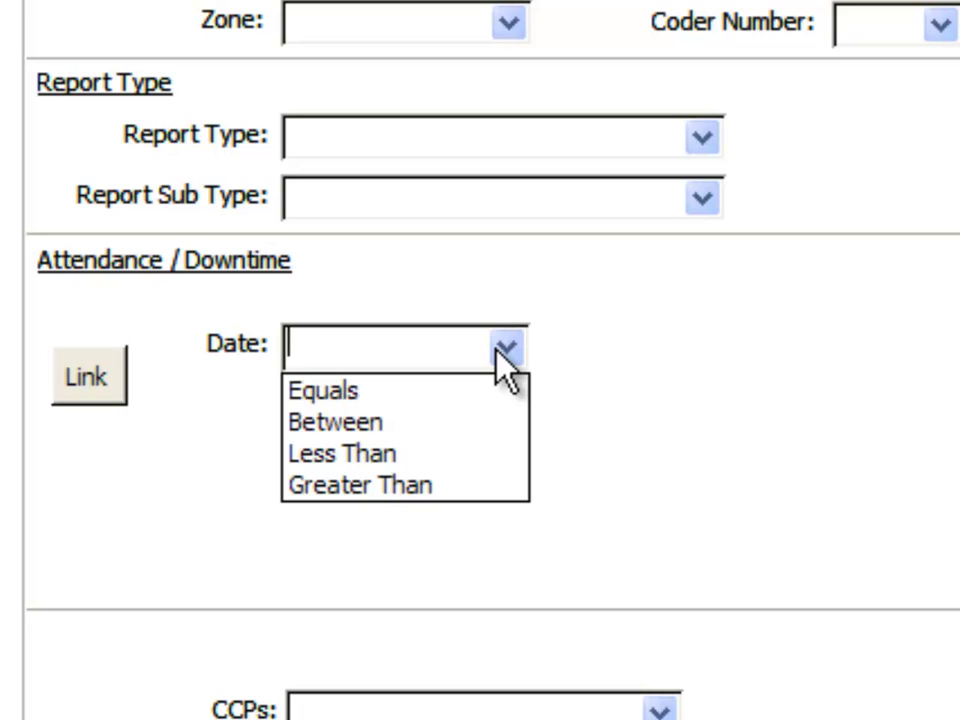
Set the Attendance / Downtime Date criterion to Greater Than 01/01/2012.
left_click(396, 485)
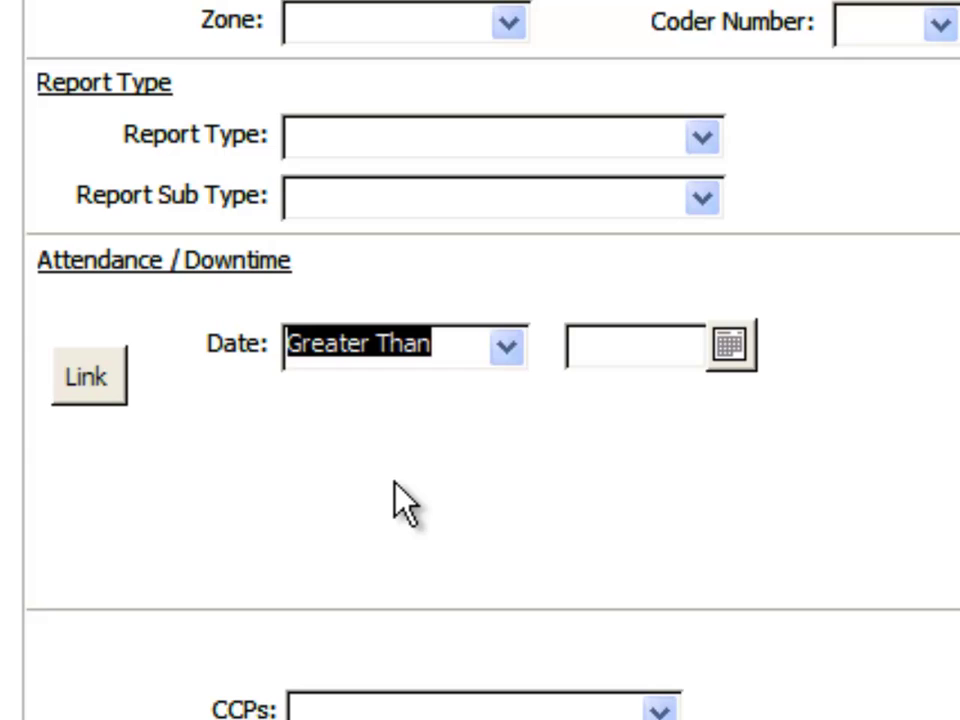
left_click(729, 344)
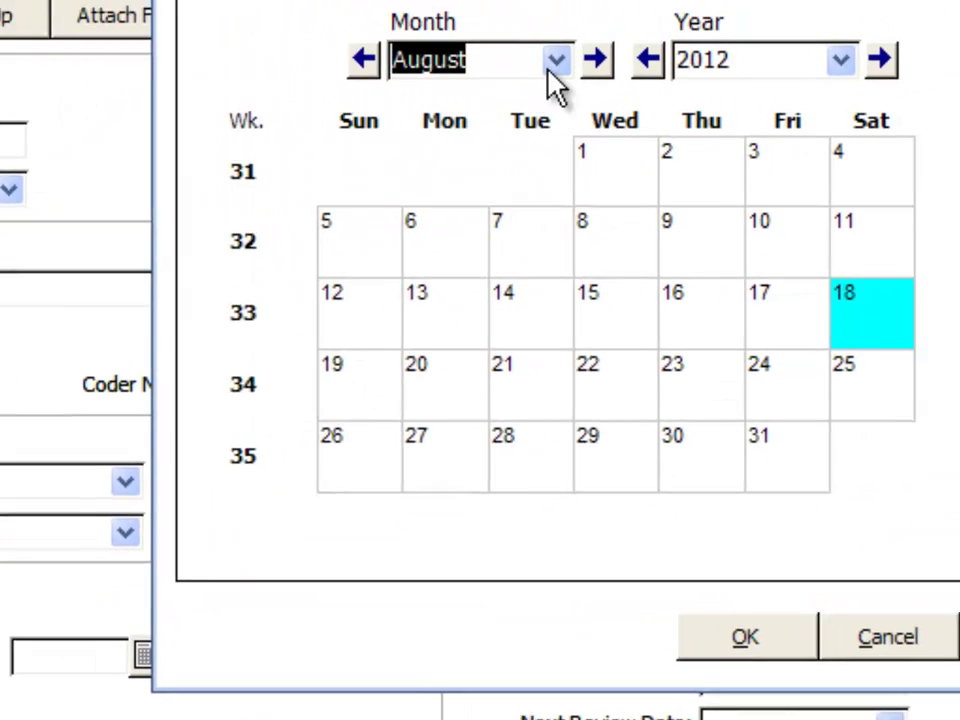
left_click(556, 62)
left_click(522, 104)
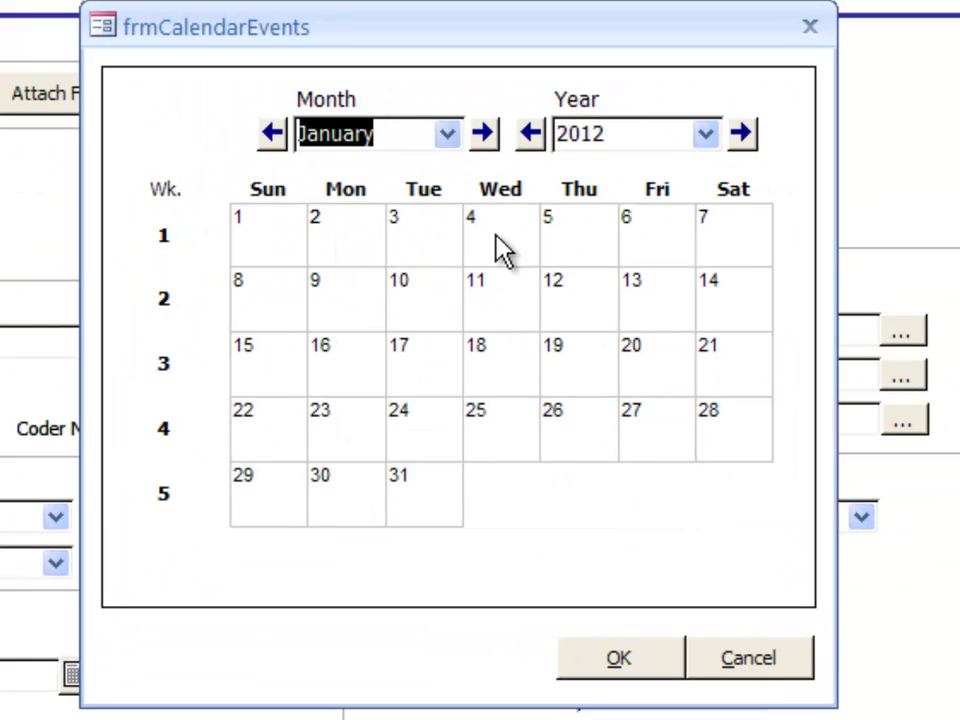
left_click(285, 243)
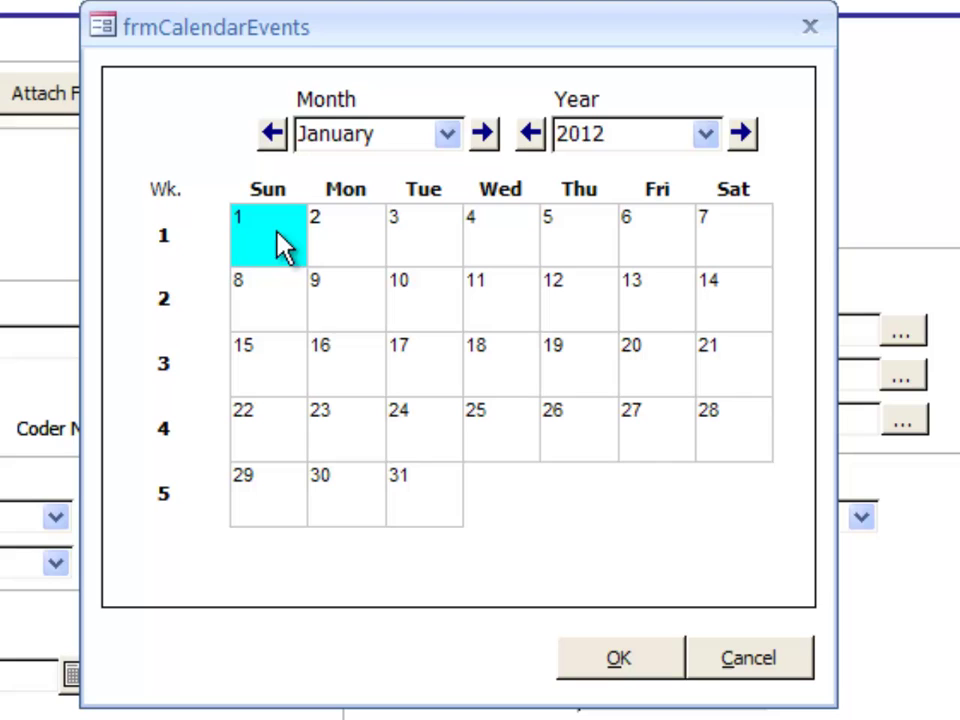
left_click(615, 660)
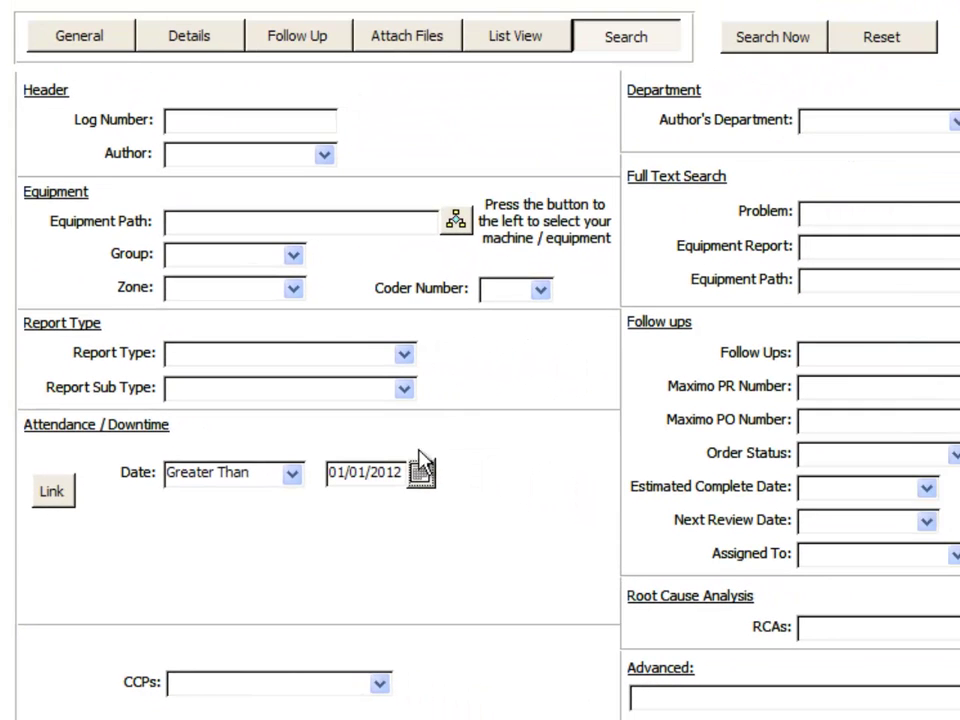
Run the search, scroll through the 2012 reports, then return to the form and reset it.
left_click(750, 45)
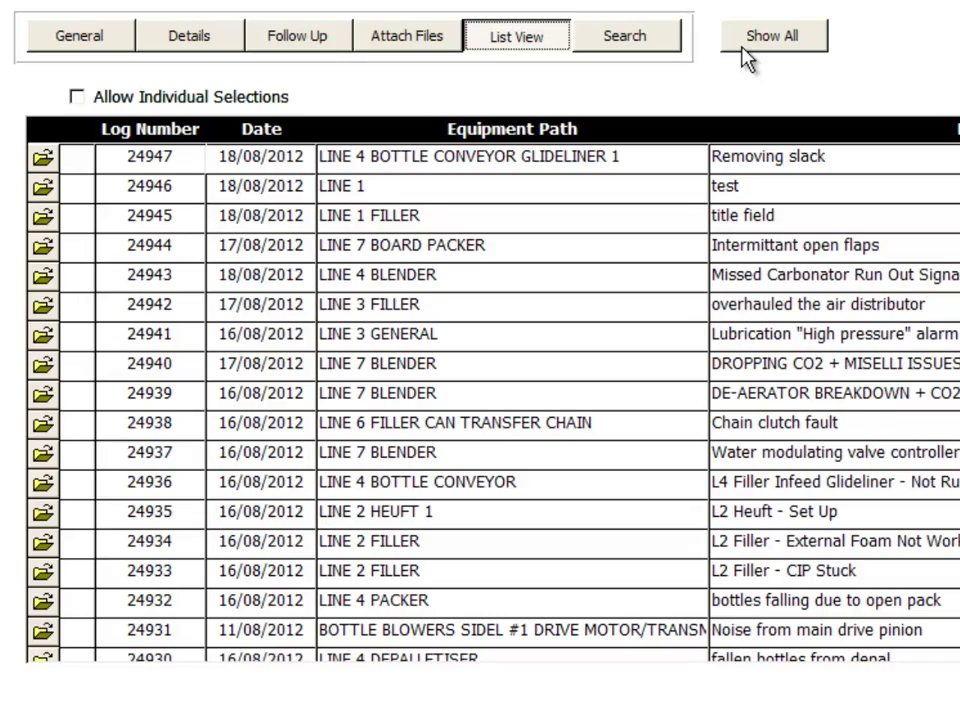
scroll(480, 400, "down", 20)
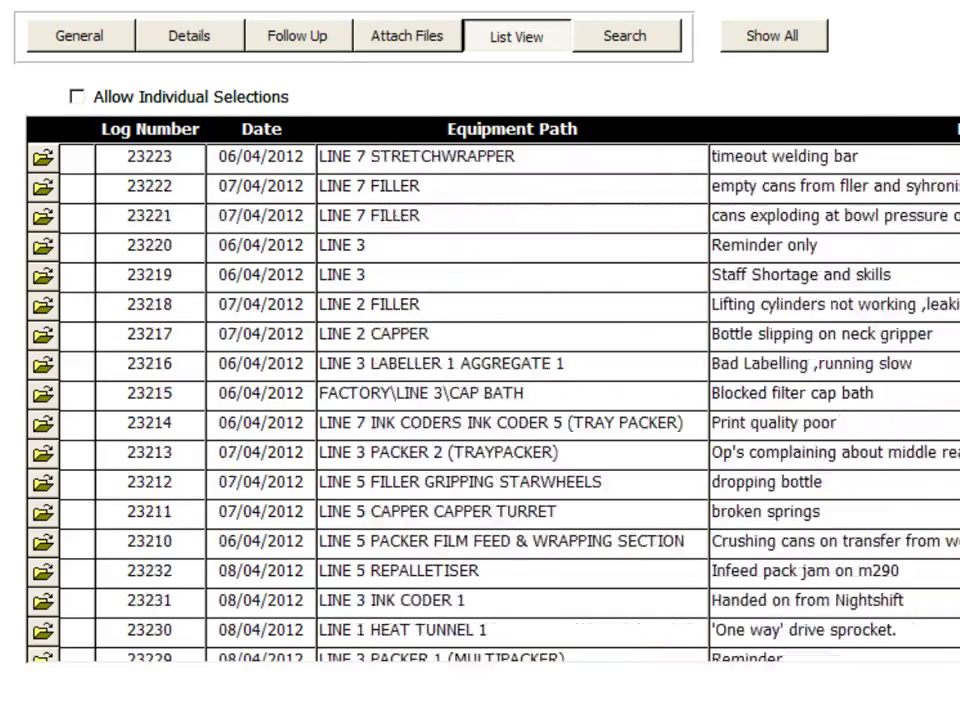
scroll(480, 400, "down", 20)
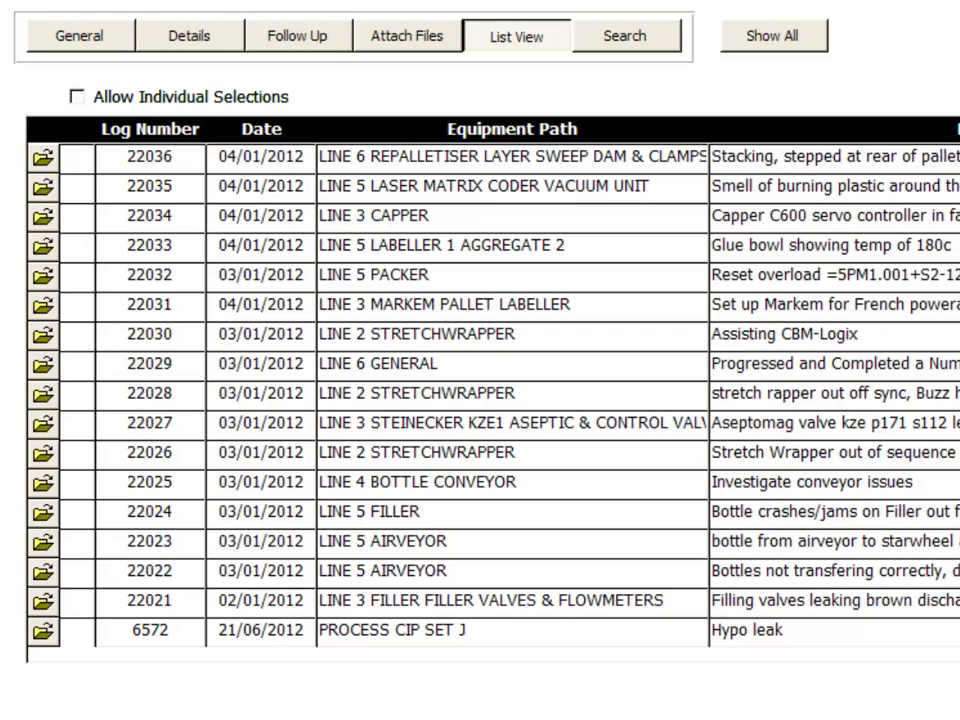
left_click(625, 37)
left_click(867, 36)
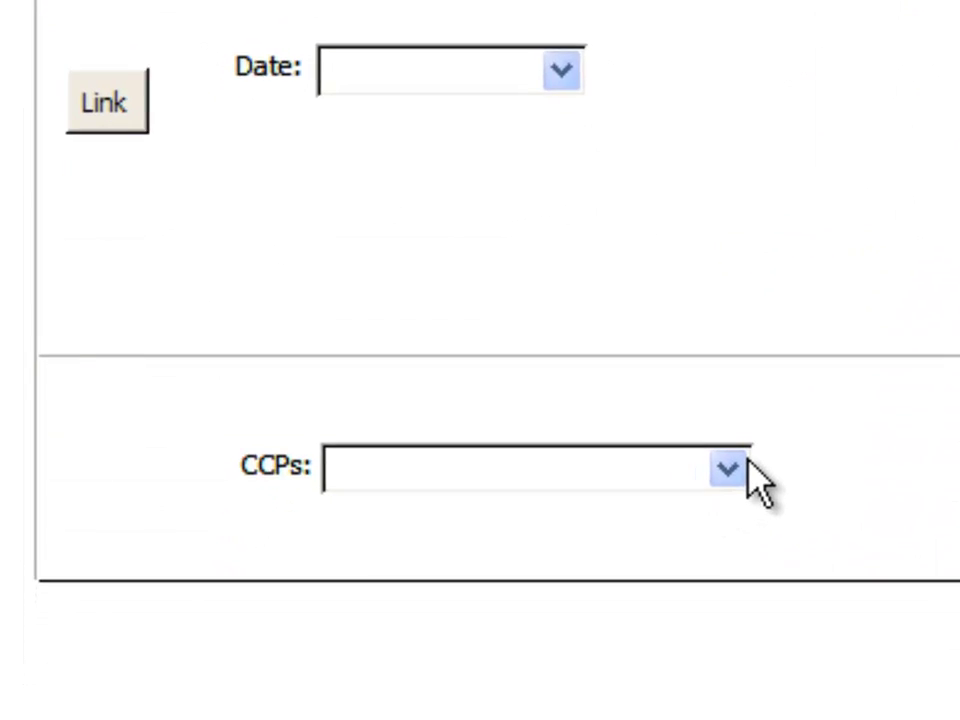
left_click(810, 430)
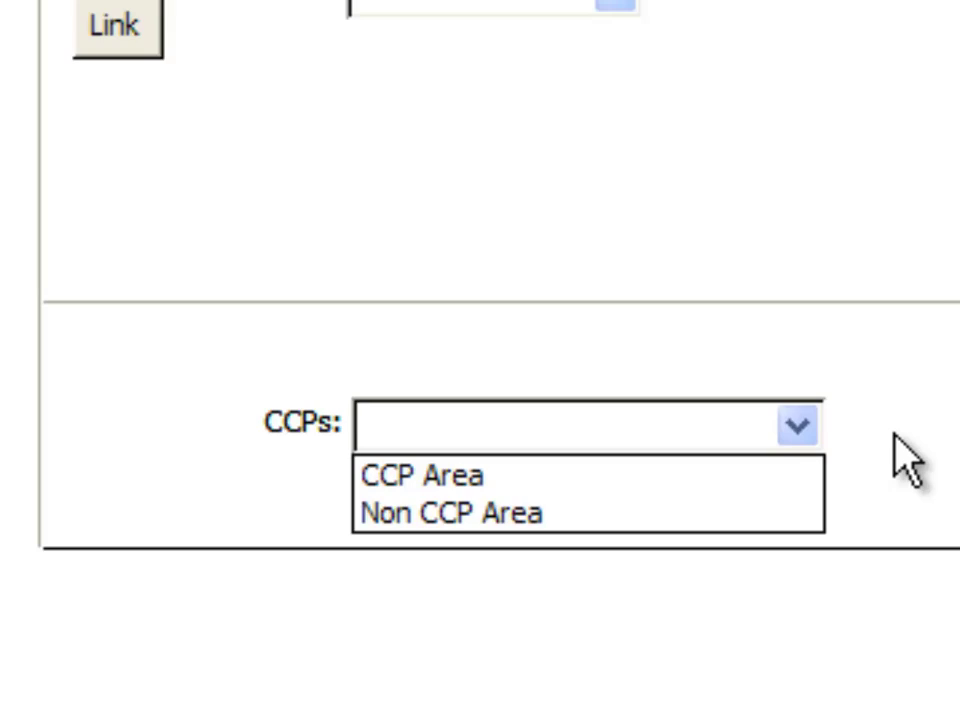
left_click(720, 455)
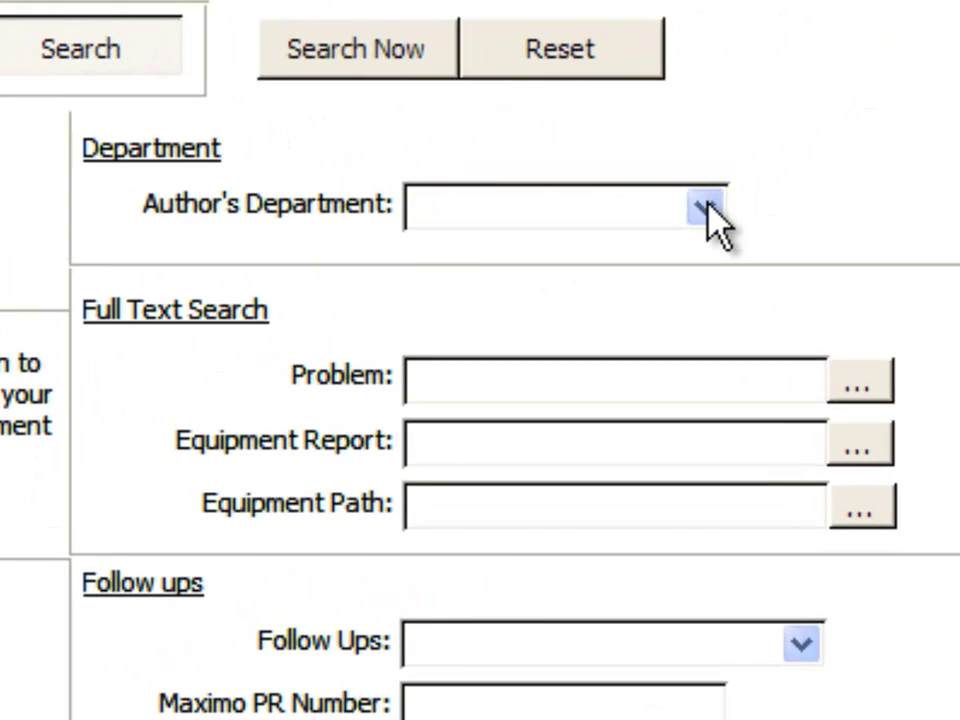
left_click(708, 210)
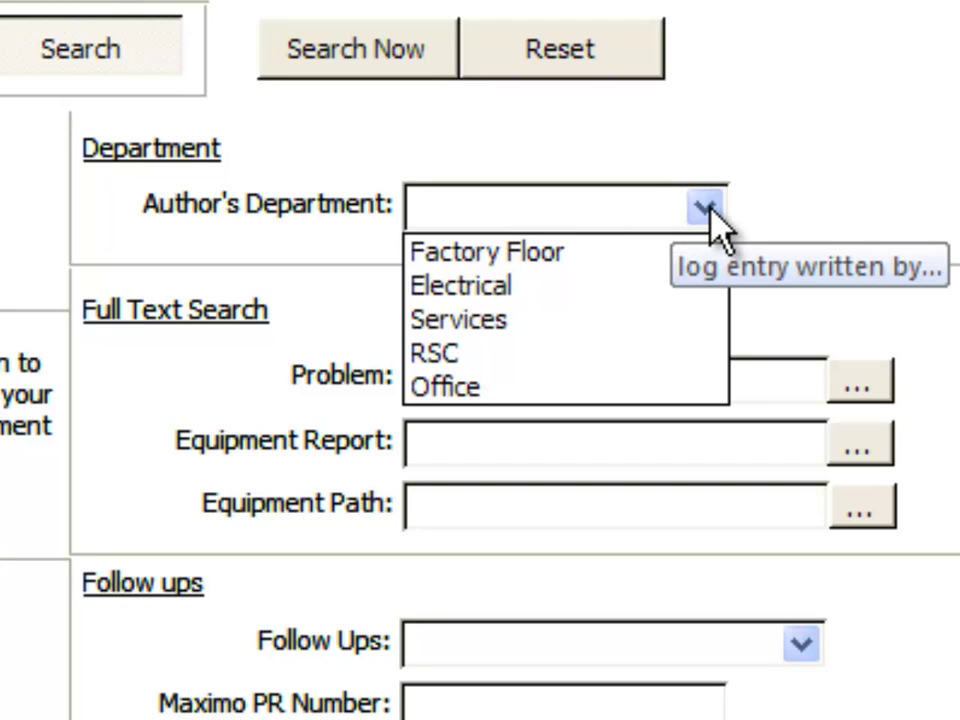
left_click(710, 206)
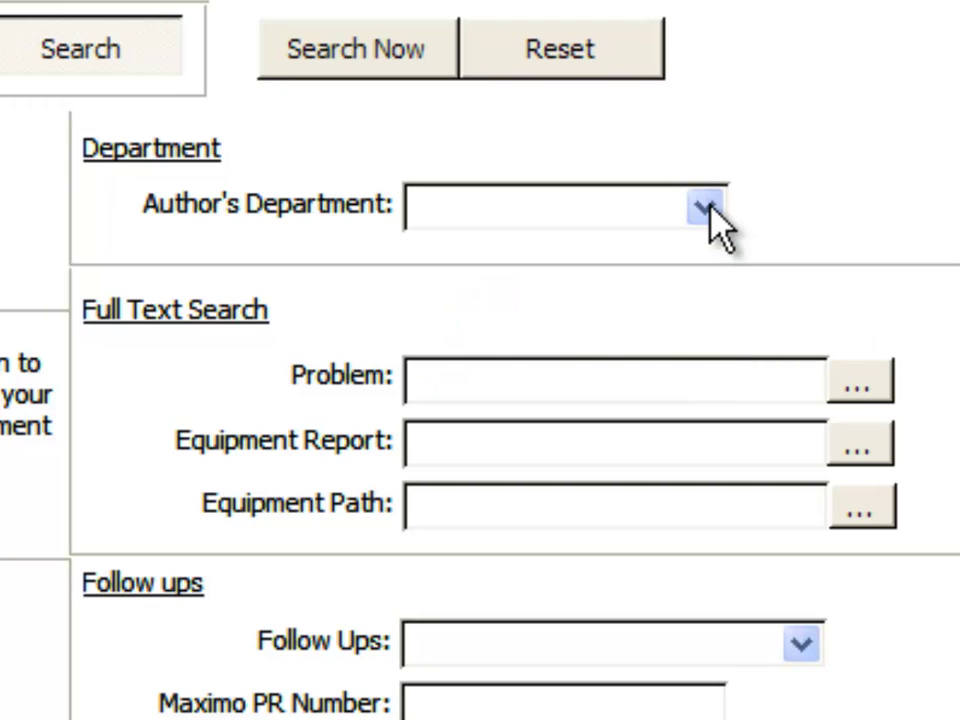
left_click(563, 68)
Reset the form and enter 'filler' in the Full Text Search Equipment Path box.
left_click(550, 378)
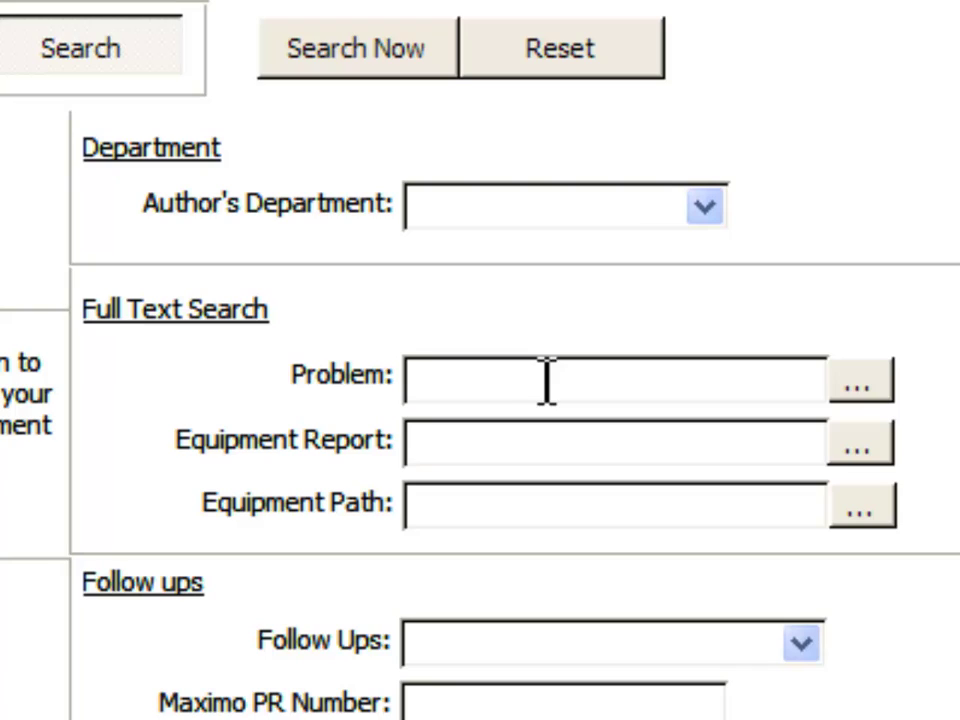
left_click(550, 510)
type("filler")
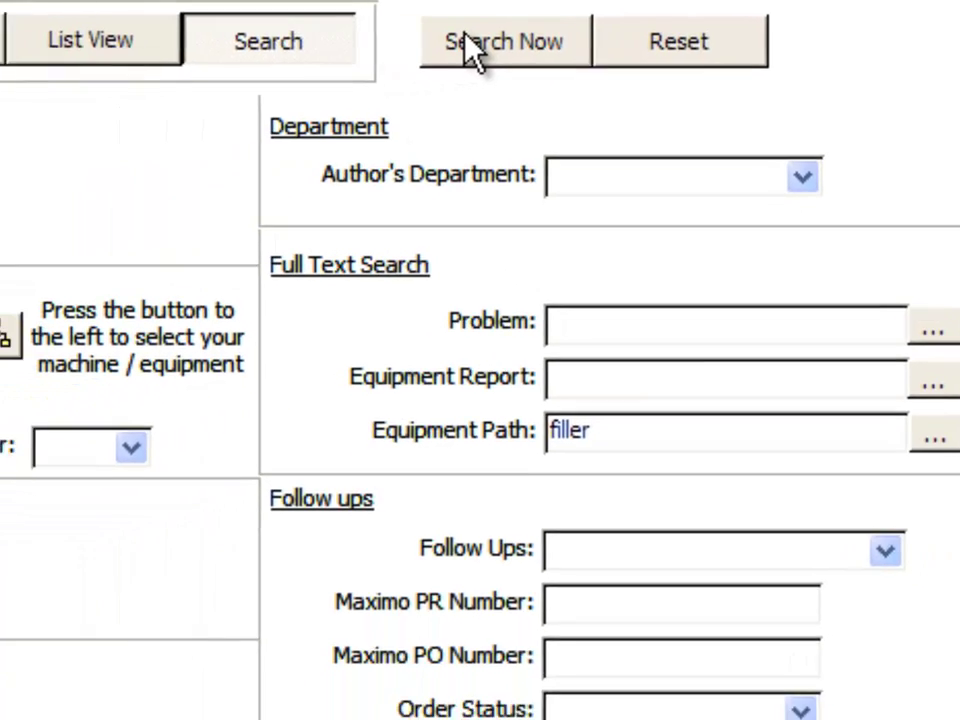
Run the 'filler' equipment path search, listing filler reports across many lines, then return to the form.
left_click(314, 45)
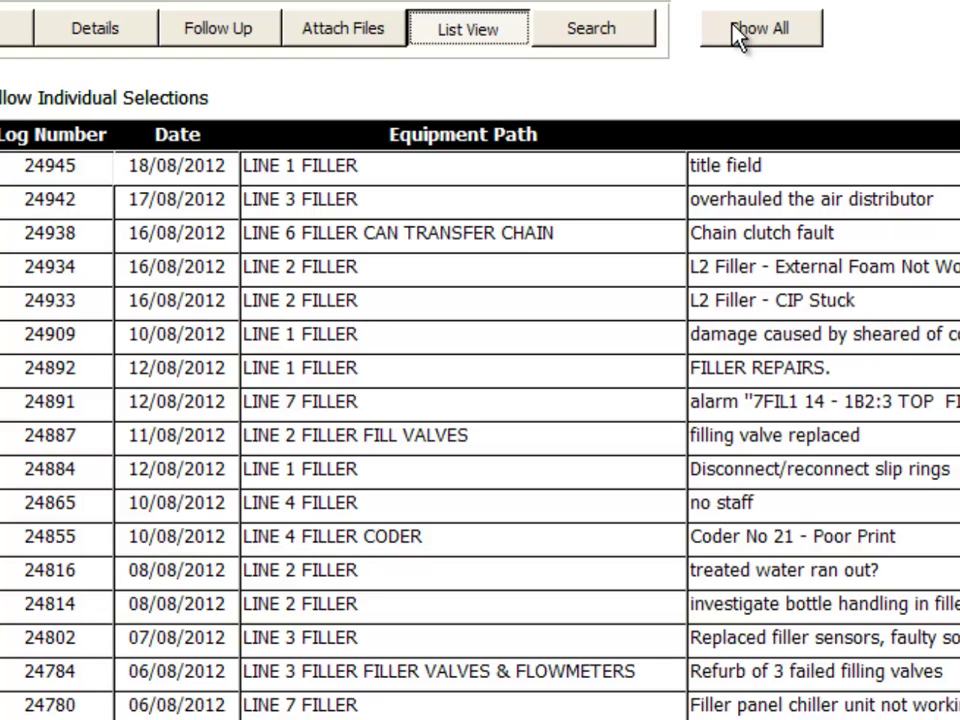
left_click(590, 20)
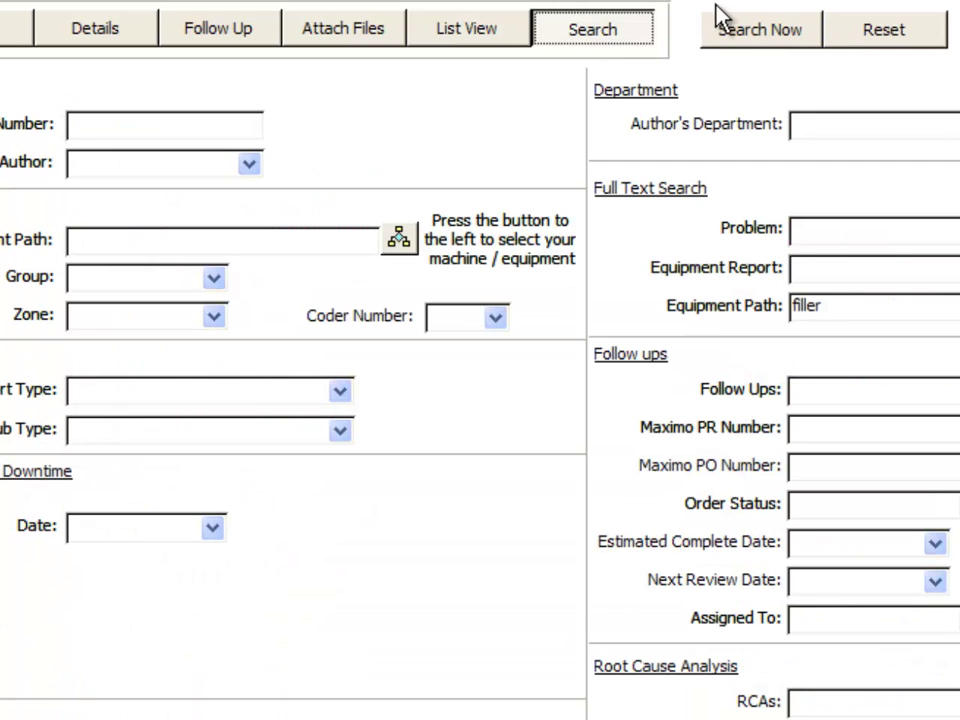
Clear the filler criterion and browse the Follow Ups, Estimated Complete, Next Review and Assigned To options.
left_click(912, 31)
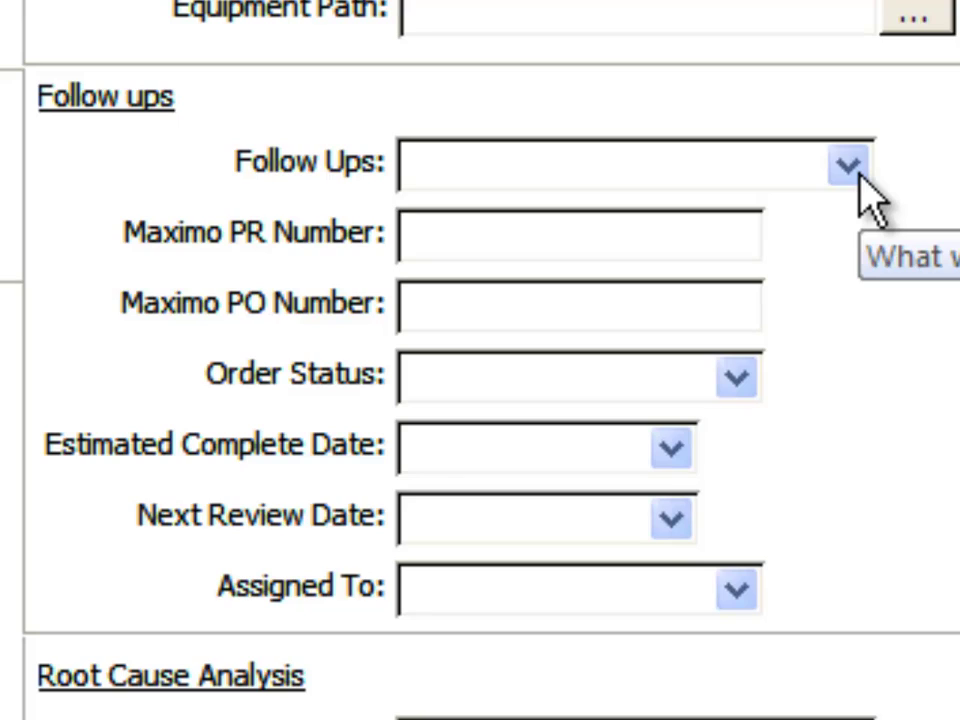
left_click(847, 167)
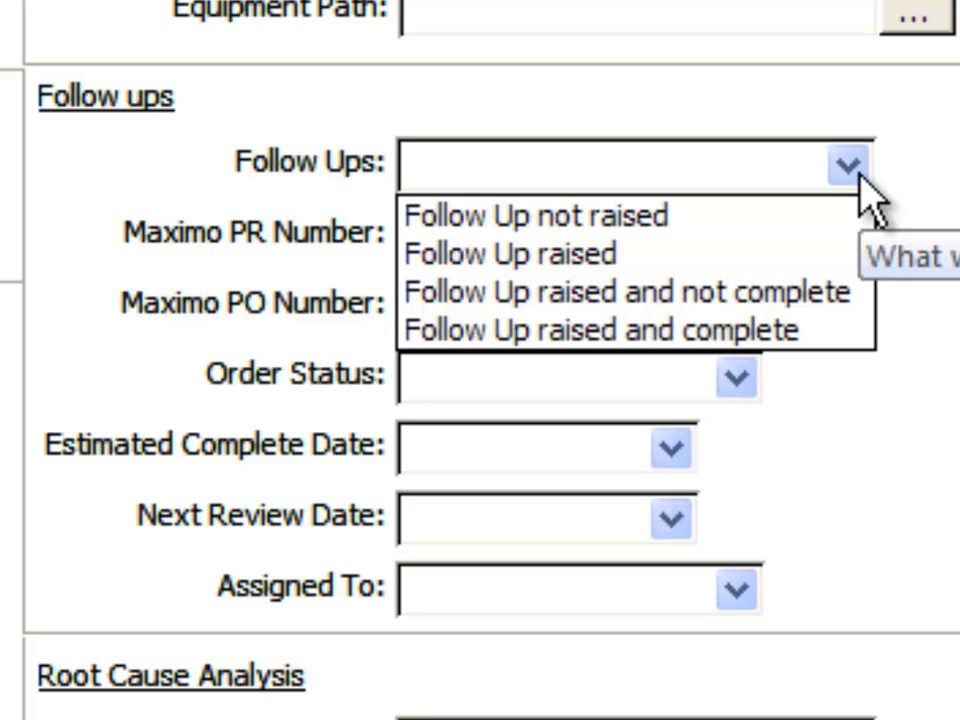
left_click(860, 180)
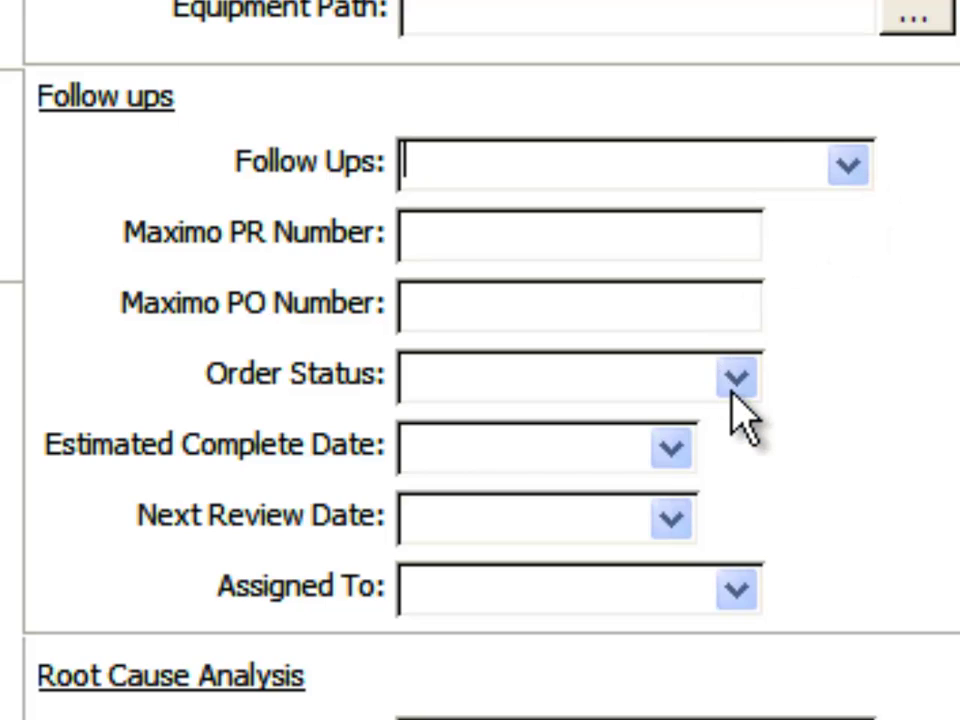
left_click(672, 450)
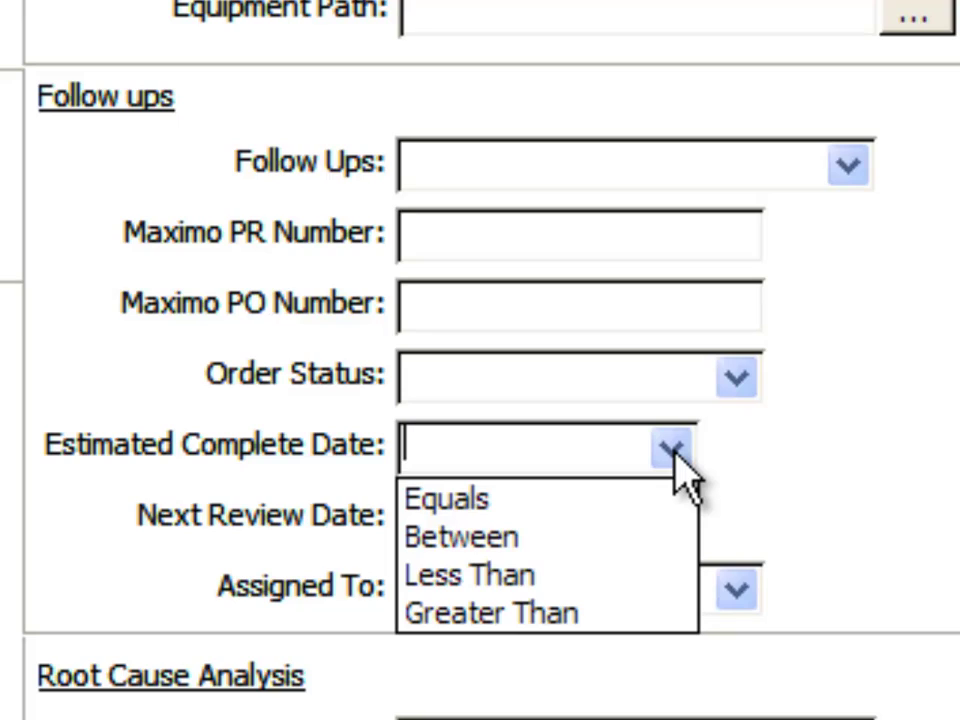
left_click(672, 452)
left_click(672, 519)
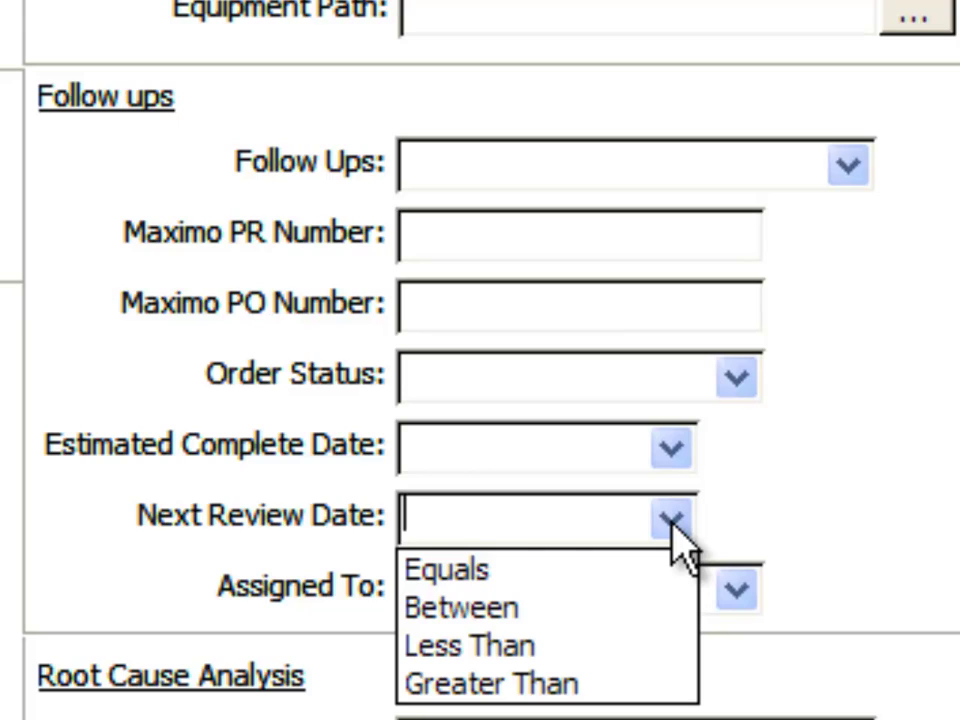
left_click(672, 519)
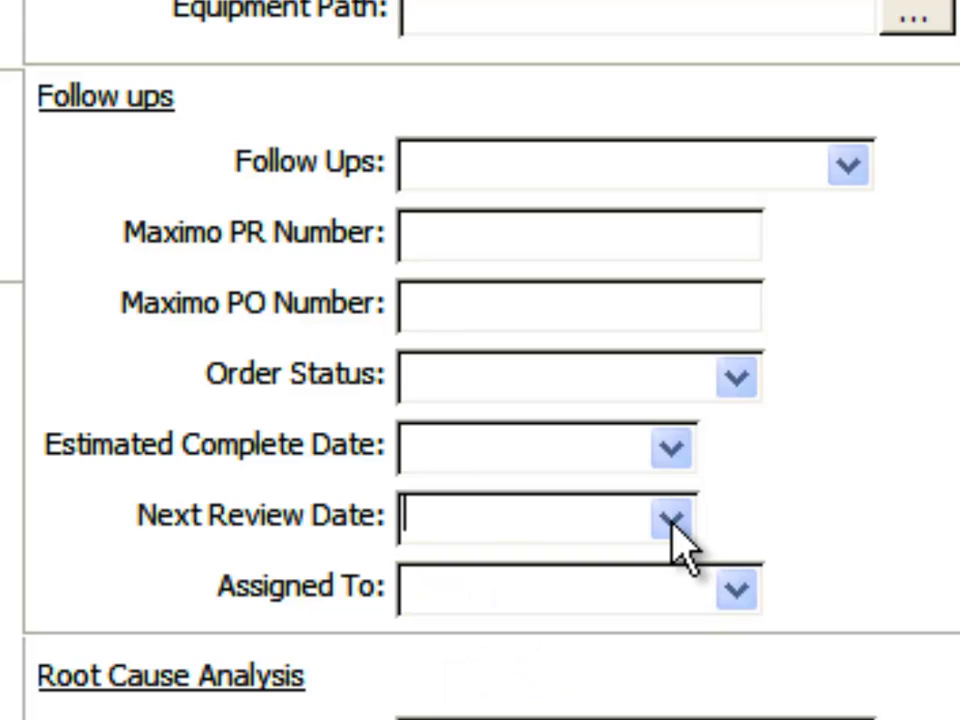
left_click(748, 588)
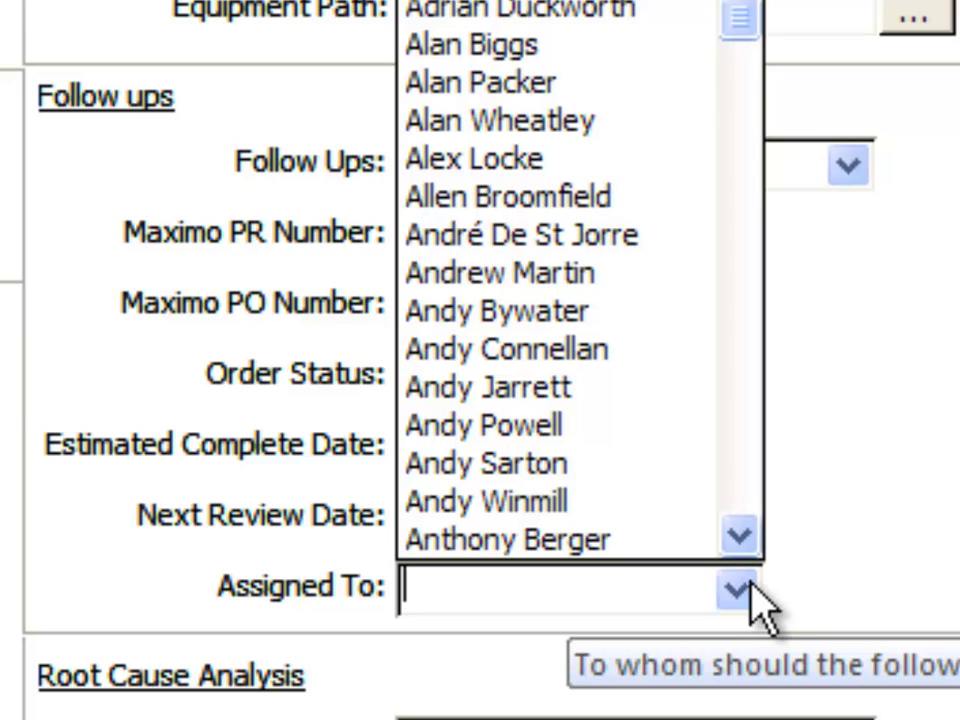
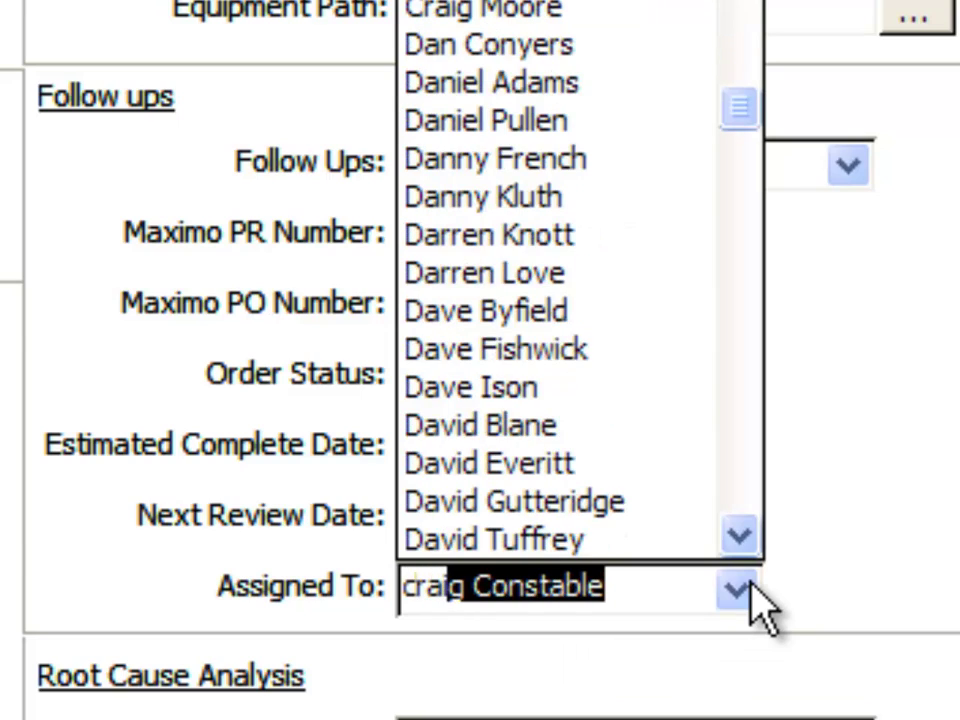
Search for the chosen assignee's 'Follow Up raised and not complete' reports, listing three, then return to the form.
left_click(565, 15)
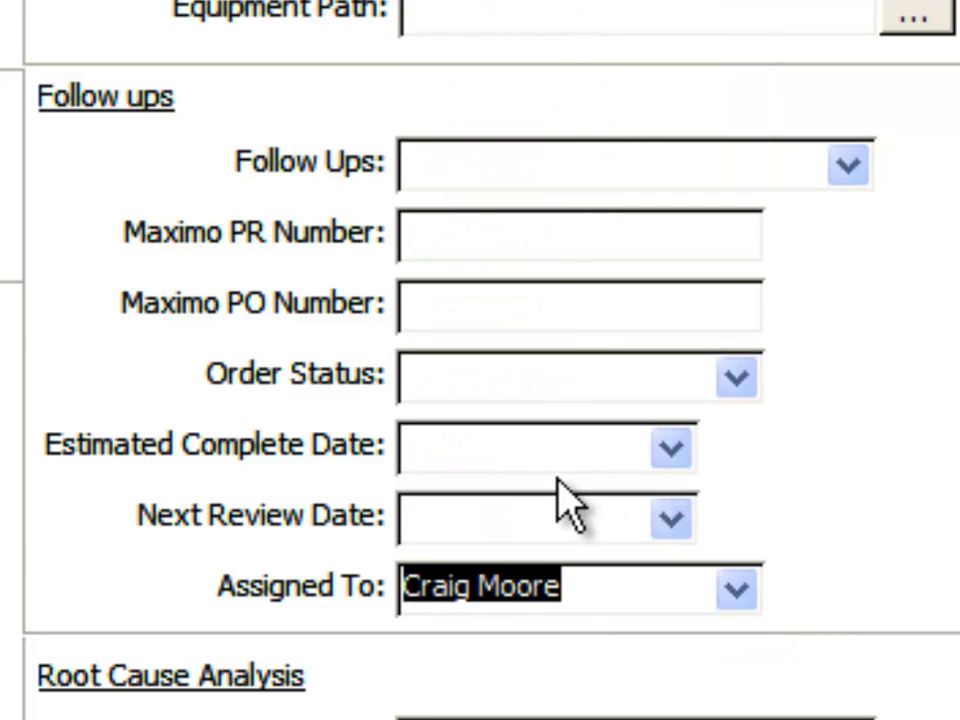
left_click(847, 167)
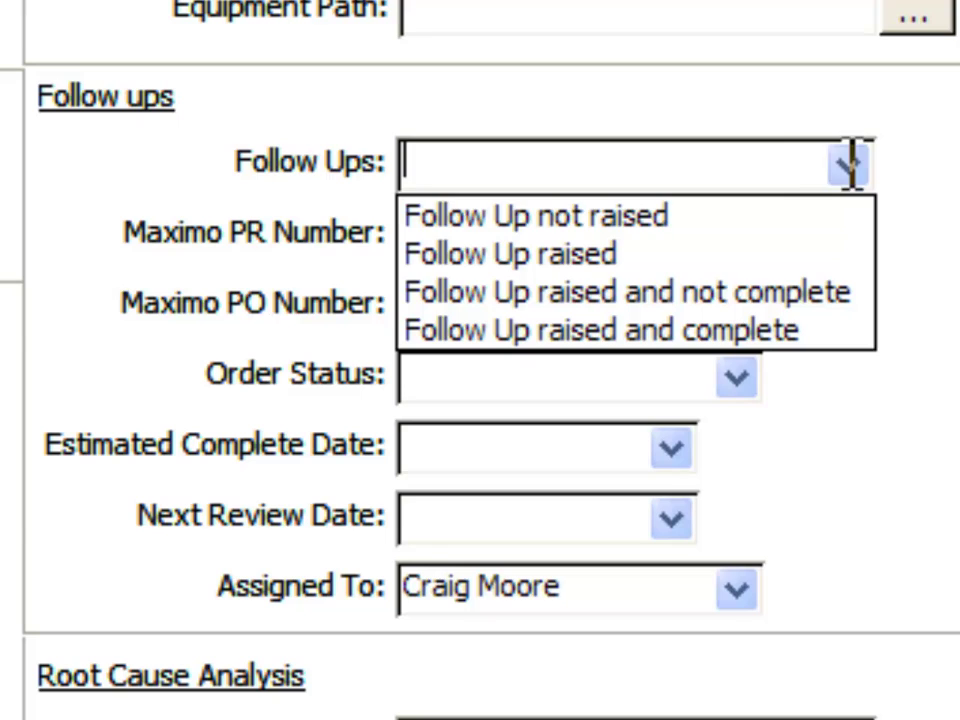
left_click(698, 304)
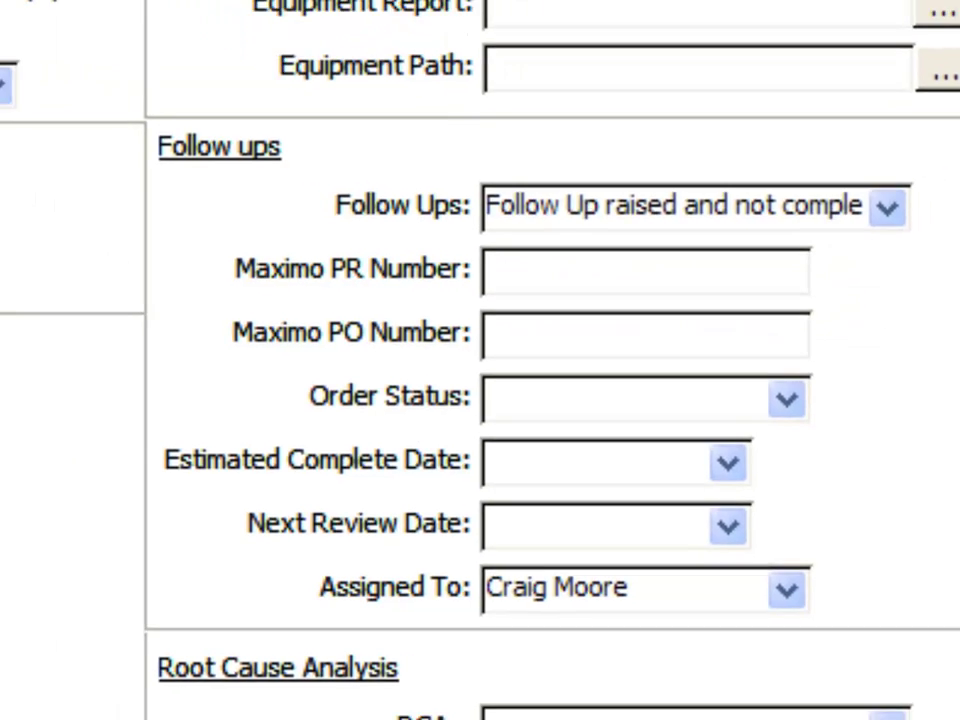
left_click(522, 45)
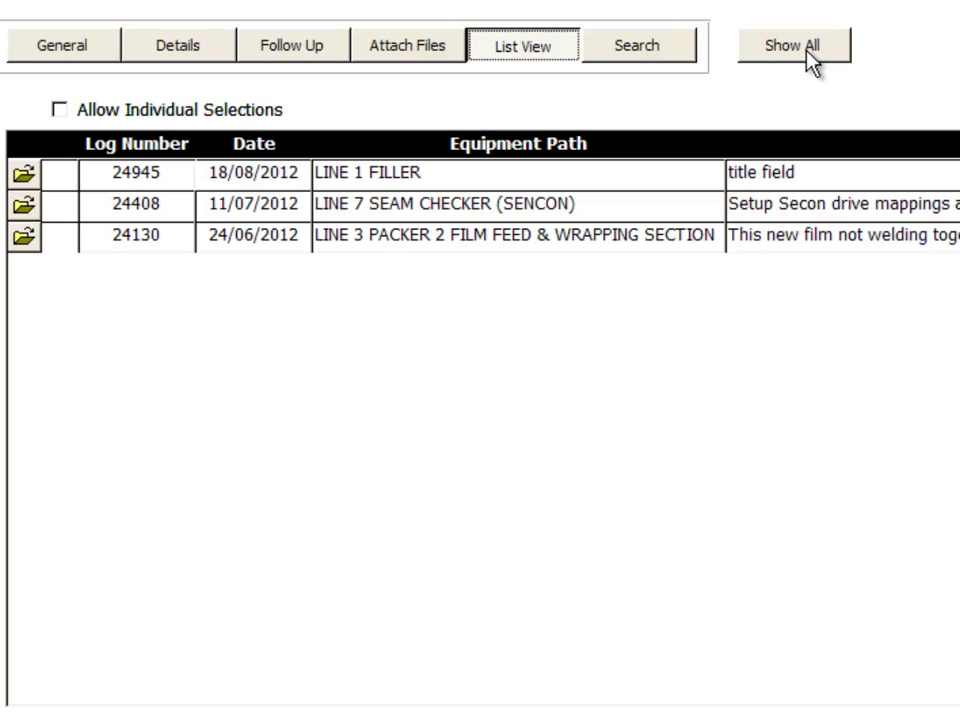
left_click(668, 58)
Reset the search form to clear the Follow ups and assignee criteria, then review the RCAs status options.
left_click(900, 47)
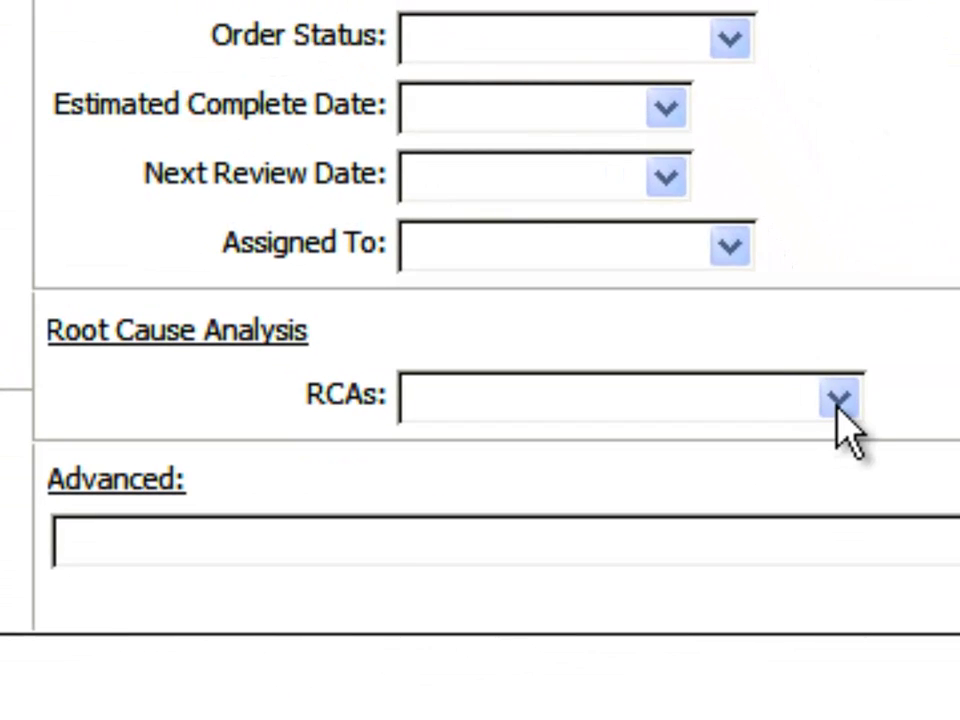
left_click(838, 400)
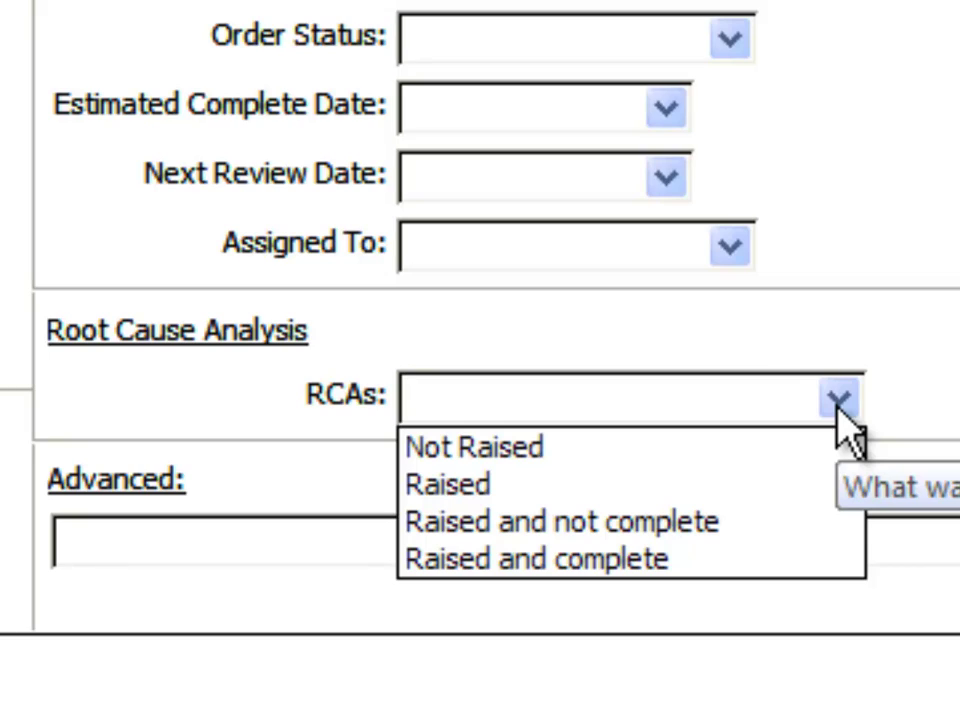
left_click(838, 404)
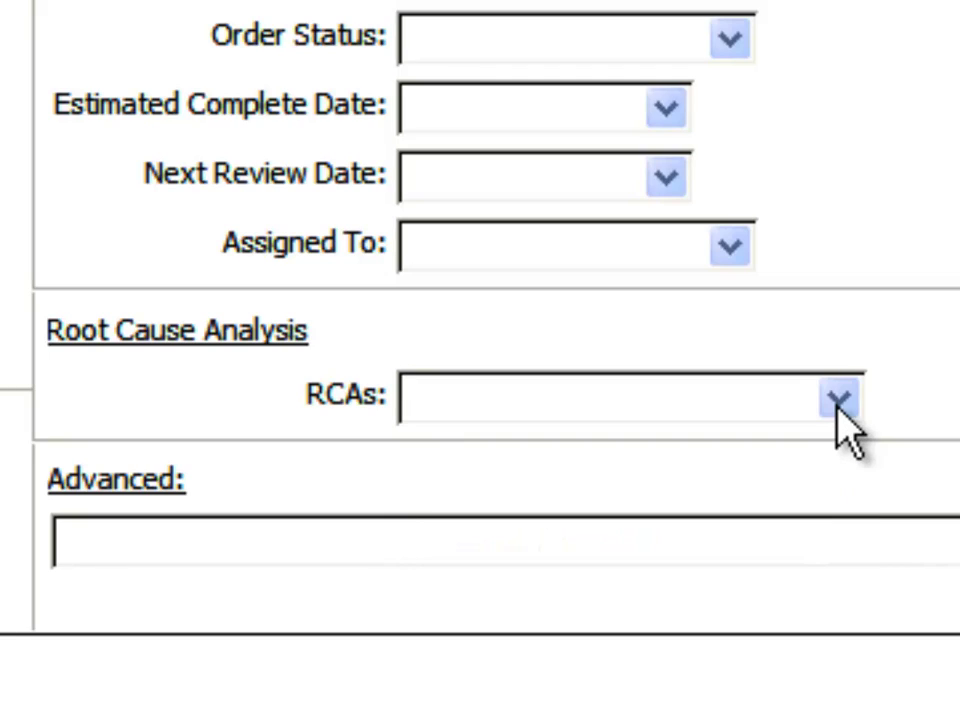